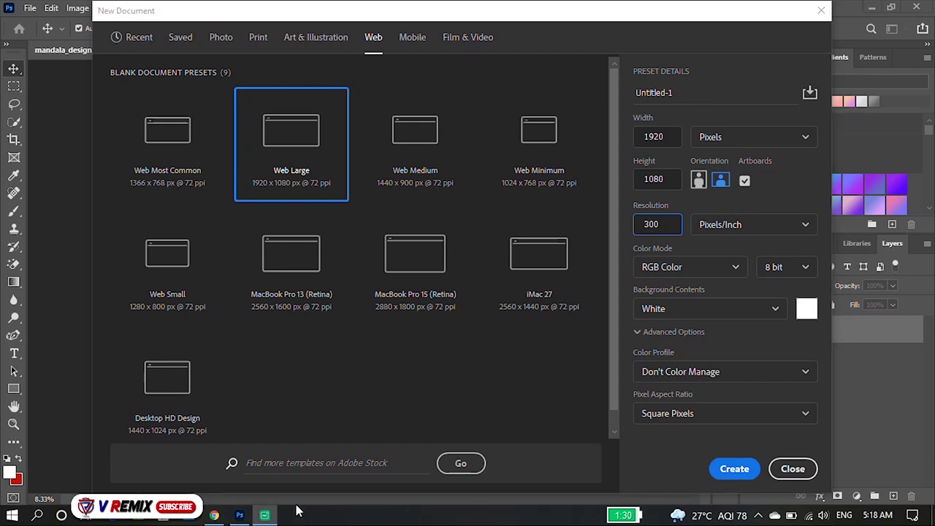
# Step: Create a new 1920×1080 Web Large document at 300 ppi with an artboard
pyautogui.click(734, 468)
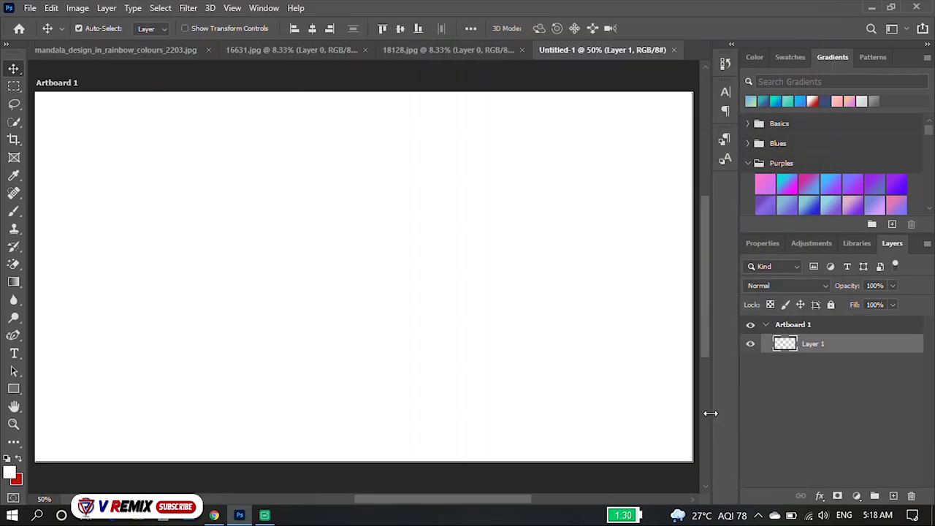
pyautogui.scroll(-2, 482, 296)
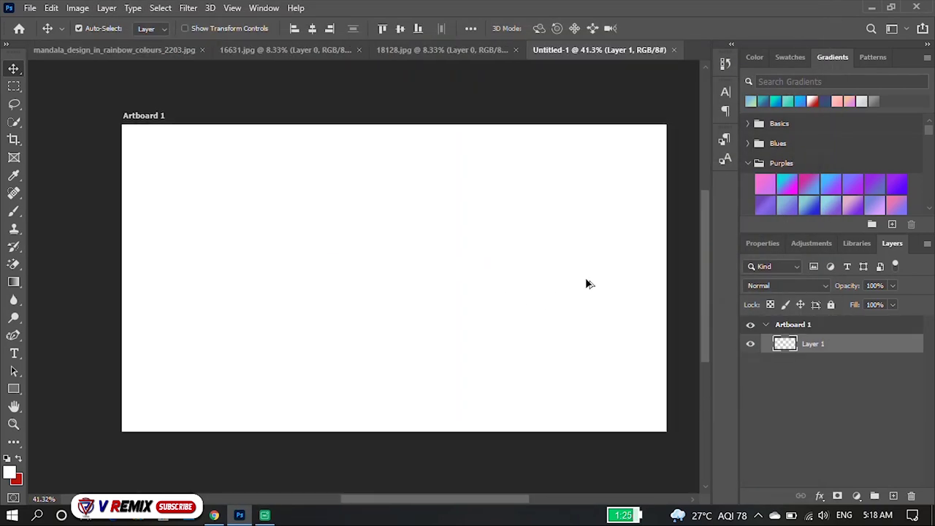
pyautogui.scroll(-2, 677, 269)
pyautogui.scroll(1, 251, 190)
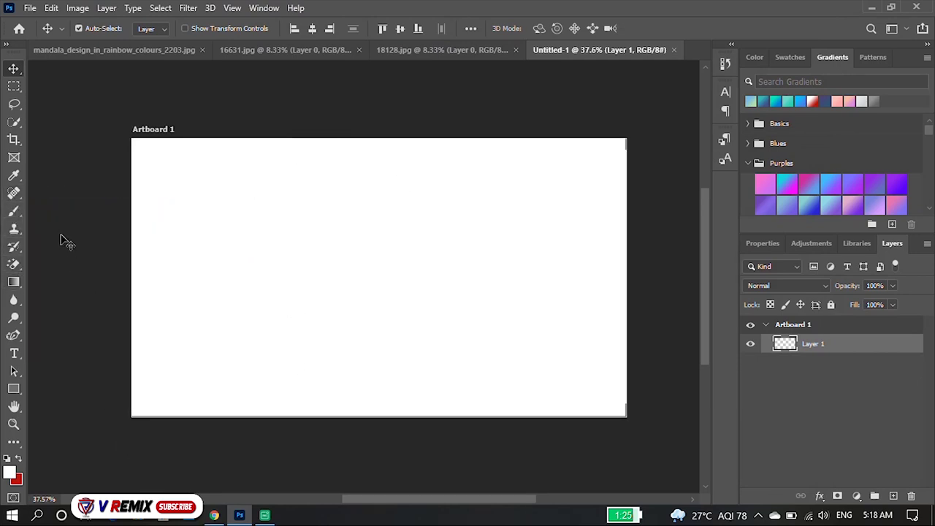
# Step: Draw a large circular selection over the artboard's left side with the Elliptical Marquee
pyautogui.rightClick(13, 89)
pyautogui.click(66, 97)
pyautogui.moveTo(94, 132)
pyautogui.mouseDown()
pyautogui.moveTo(441, 492)
pyautogui.moveTo(436, 451)
pyautogui.moveTo(444, 456)
pyautogui.mouseUp()
# Step: Shift the circular selection against the left edge and fill it red
pyautogui.scroll(1, 440, 402)
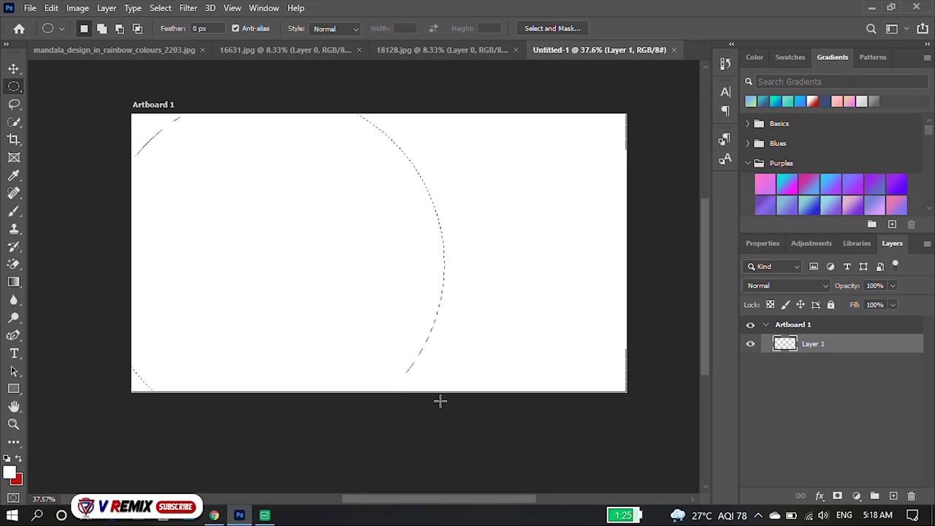
pyautogui.moveTo(436, 401); pyautogui.dragTo(435, 399)
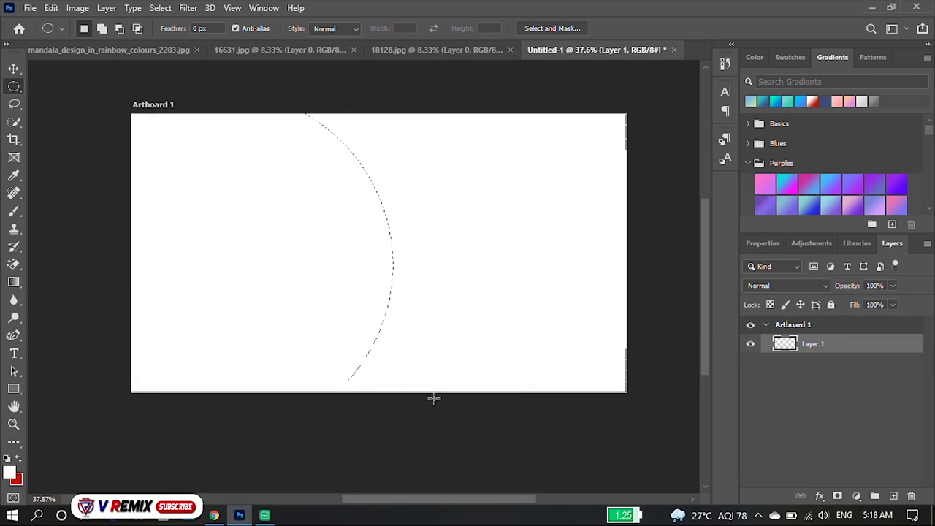
pyautogui.hotkey('ctrl', 'BackSpace')
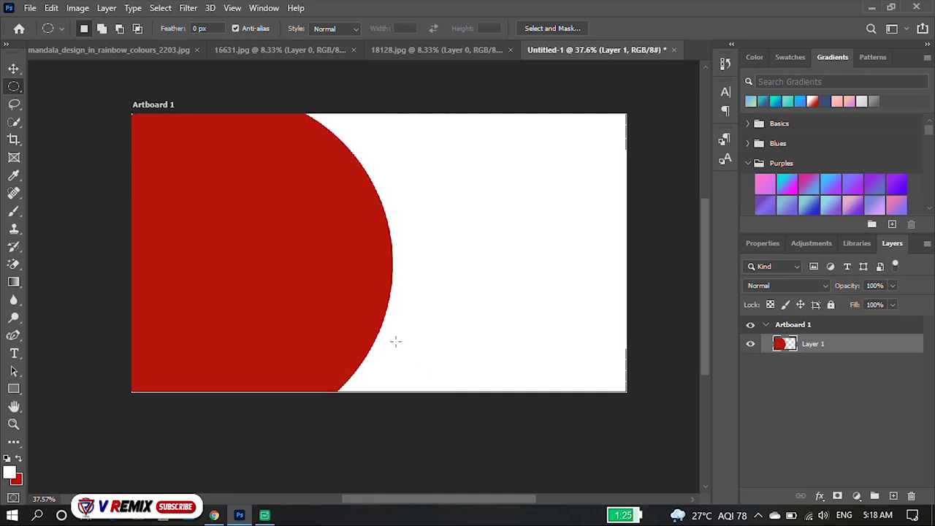
# Step: Remove the trial red fill and refill the selection red on the new layer
pyautogui.scroll(2, 397, 307)
pyautogui.scroll(-2, 397, 307)
pyautogui.scroll(1, 440, 285)
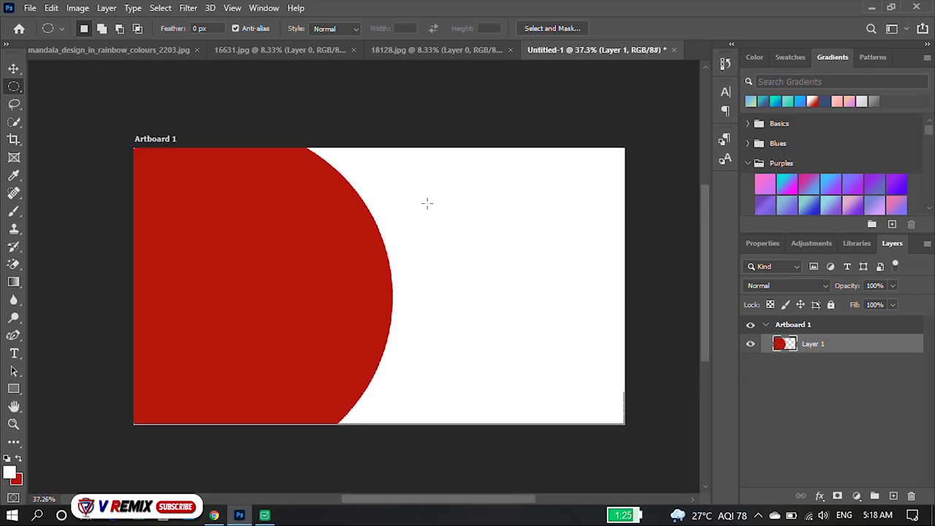
pyautogui.scroll(1, 297, 432)
pyautogui.scroll(1, 296, 432)
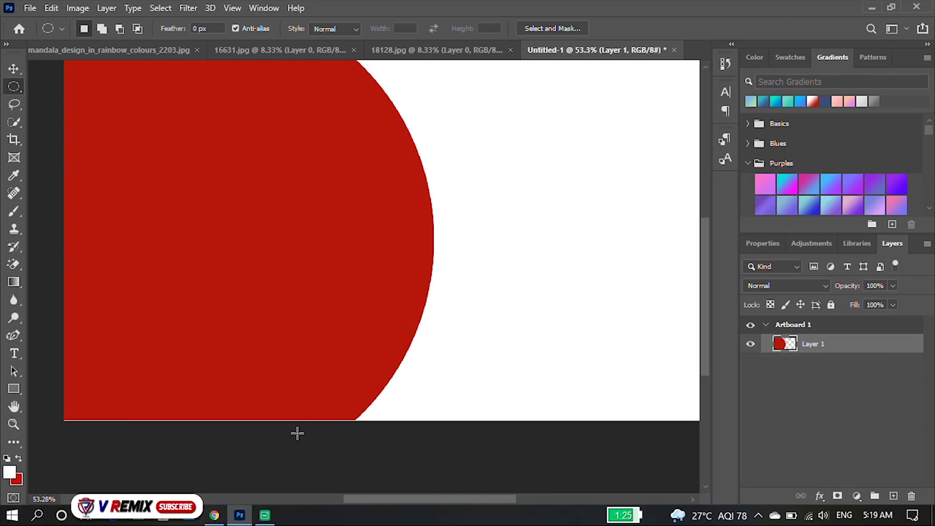
pyautogui.scroll(-1, 297, 432)
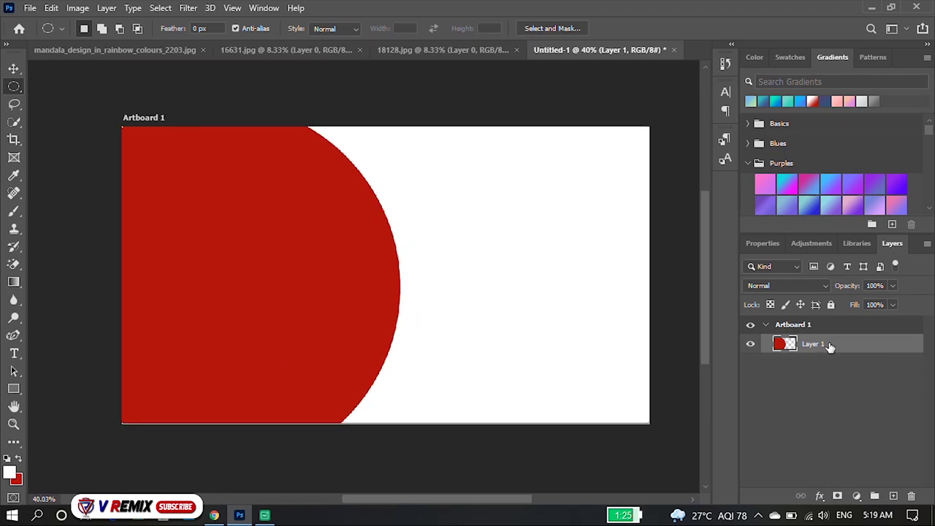
pyautogui.press('Delete')
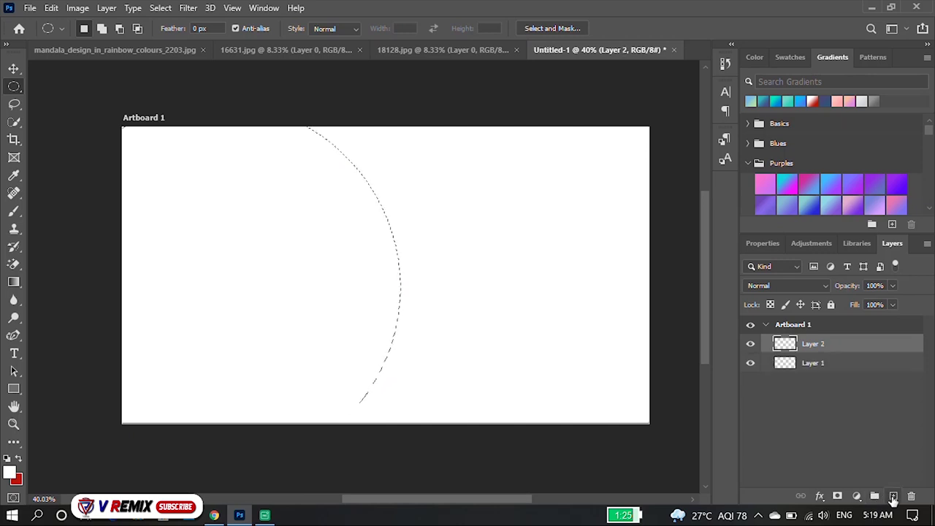
pyautogui.hotkey('ctrl', 'BackSpace')
# Step: Drag the grey mandala from 16631.jpg into the banner artboard
pyautogui.click(412, 50)
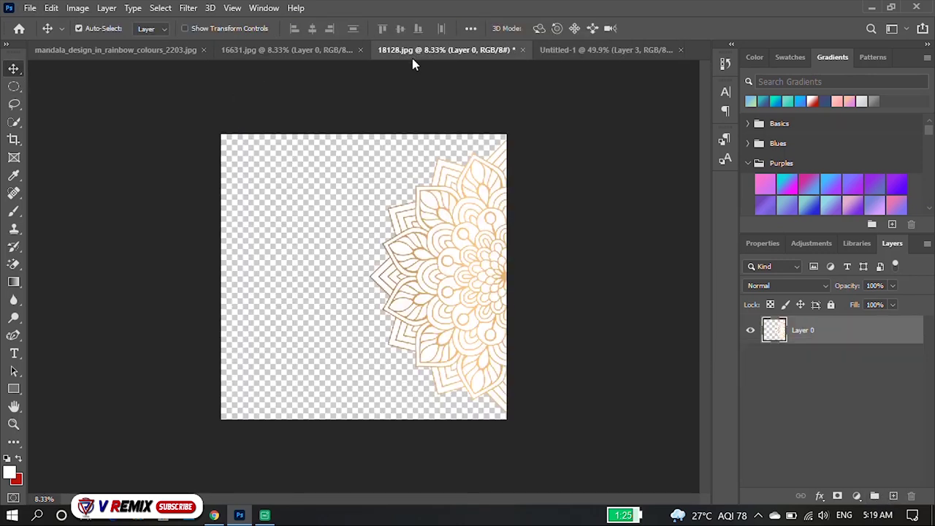
pyautogui.click(323, 50)
pyautogui.moveTo(436, 210); pyautogui.dragTo(598, 47)
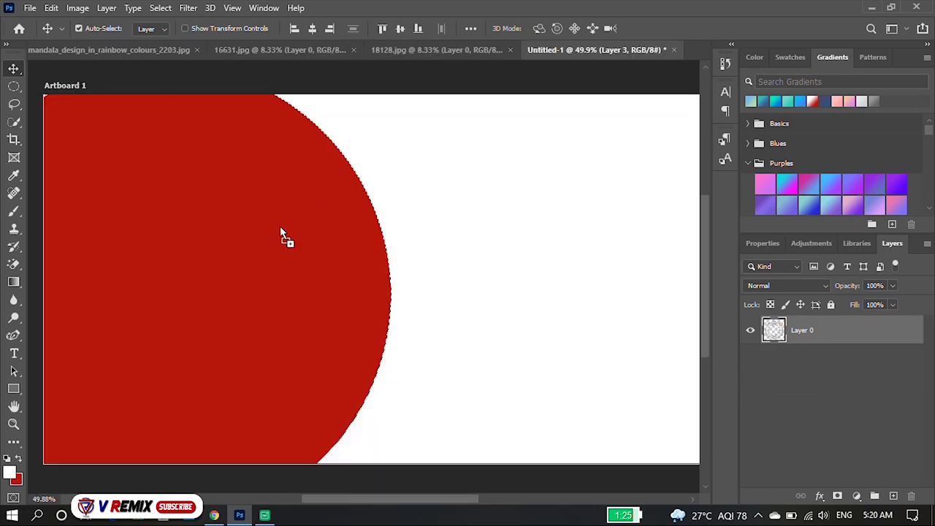
pyautogui.moveTo(281, 232); pyautogui.dragTo(334, 229)
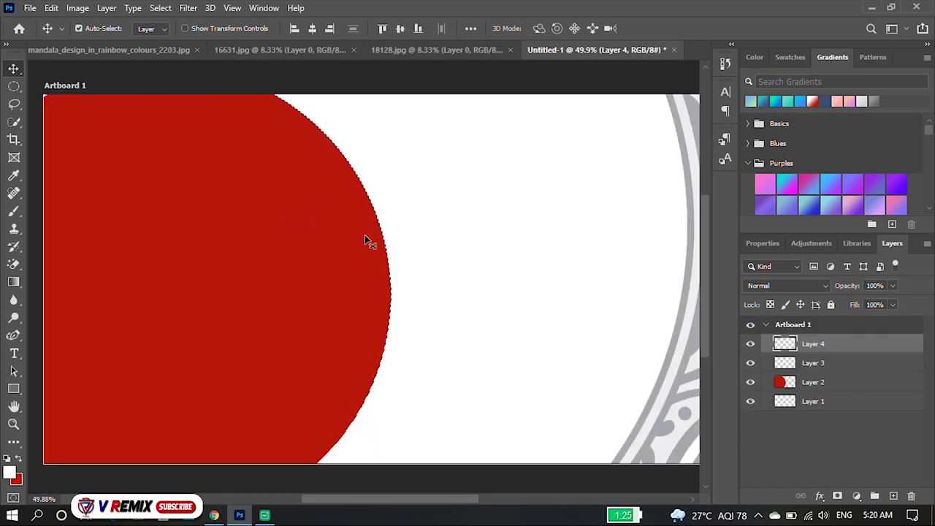
pyautogui.scroll(-3, 334, 230)
pyautogui.scroll(-3, 388, 250)
# Step: Free-transform the grey mandala, shrinking it to about a fifth over the red half-circle
pyautogui.hotkey('ctrl', 't')
pyautogui.click(461, 200)
pyautogui.hotkey('ctrl', 't')
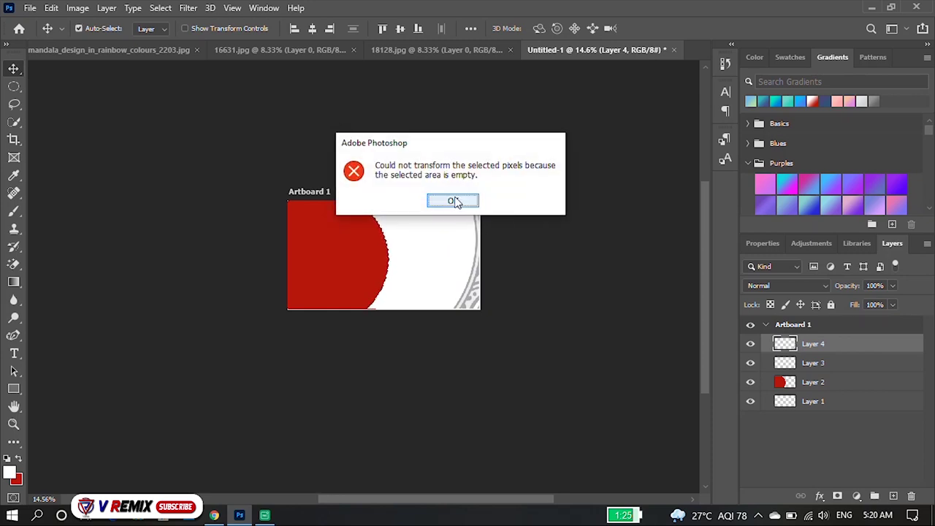
pyautogui.click(454, 201)
pyautogui.moveTo(476, 287); pyautogui.dragTo(476, 287)
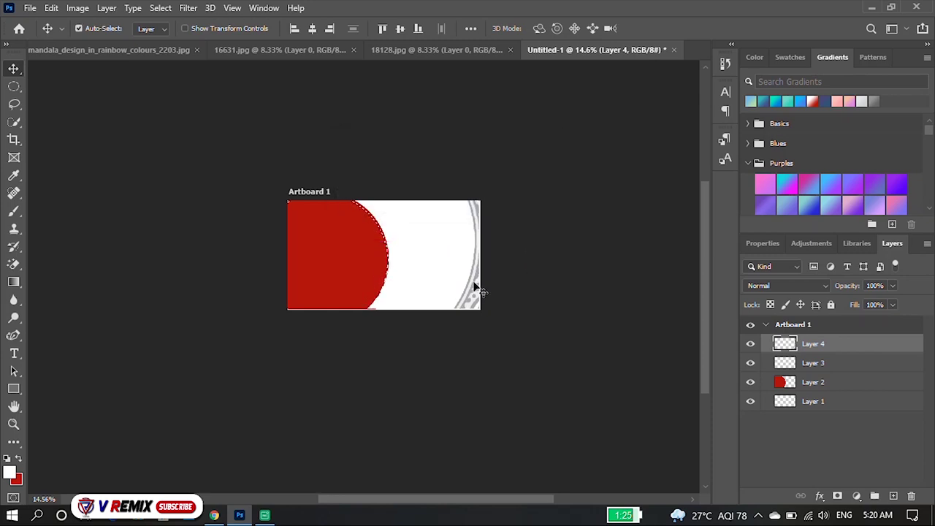
pyautogui.hotkey('ctrl', 't')
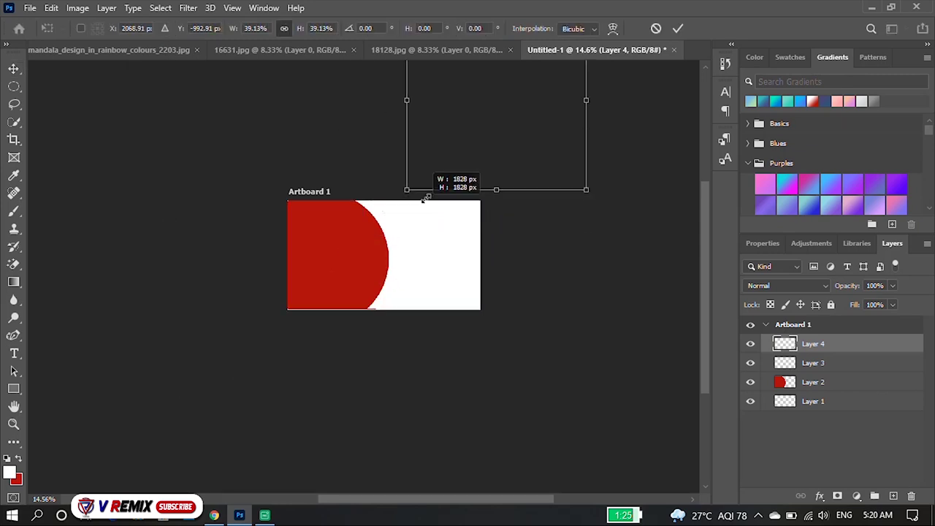
pyautogui.moveTo(128, 469); pyautogui.dragTo(487, 105)
pyautogui.moveTo(535, 73); pyautogui.dragTo(338, 277)
# Step: Fine-tune the grey mandala's scale so it centres within the half-circle, and commit
pyautogui.scroll(3, 338, 277)
pyautogui.scroll(2, 338, 270)
pyautogui.moveTo(448, 150); pyautogui.dragTo(357, 268)
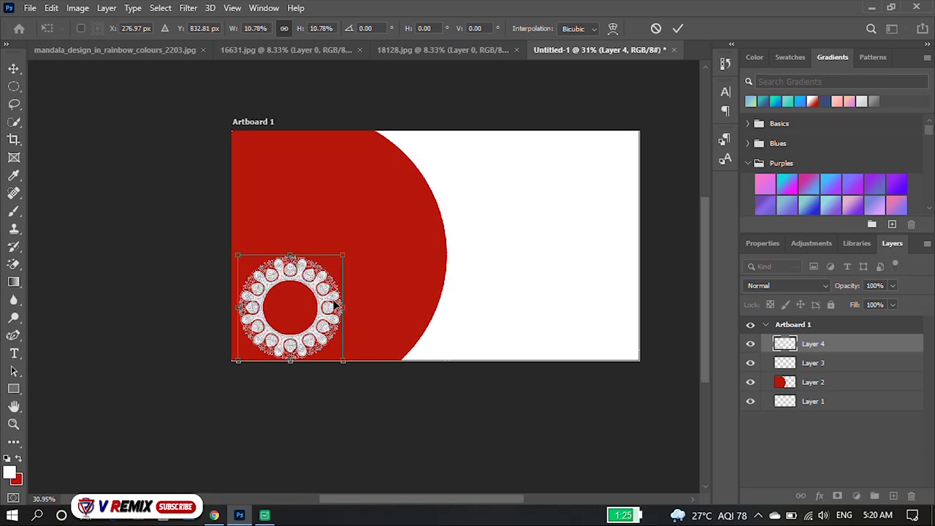
pyautogui.moveTo(322, 306); pyautogui.dragTo(367, 258)
pyautogui.moveTo(363, 295)
pyautogui.mouseDown()
pyautogui.moveTo(419, 355)
pyautogui.moveTo(385, 305)
pyautogui.moveTo(419, 344)
pyautogui.mouseUp()
pyautogui.moveTo(384, 284); pyautogui.dragTo(376, 284)
pyautogui.press('Return')
# Step: Bring the gold half-mandala from 18128.jpg into the banner for transforming
pyautogui.click(431, 51)
pyautogui.moveTo(439, 130)
pyautogui.mouseDown()
pyautogui.moveTo(425, 161)
pyautogui.moveTo(492, 247)
pyautogui.mouseUp()
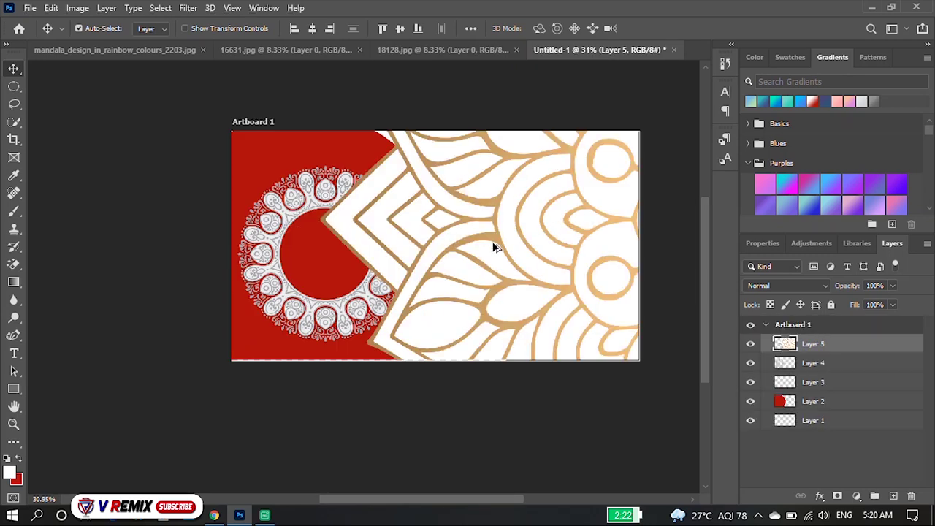
pyautogui.scroll(-3, 493, 247)
pyautogui.hotkey('ctrl', 't')
pyautogui.scroll(-4, 467, 229)
# Step: Scale the gold mandala to about 20.8% against the right edge, then close 16631.jpg
pyautogui.moveTo(562, 85)
pyautogui.mouseDown()
pyautogui.moveTo(465, 245)
pyautogui.moveTo(433, 334)
pyautogui.moveTo(500, 231)
pyautogui.mouseUp()
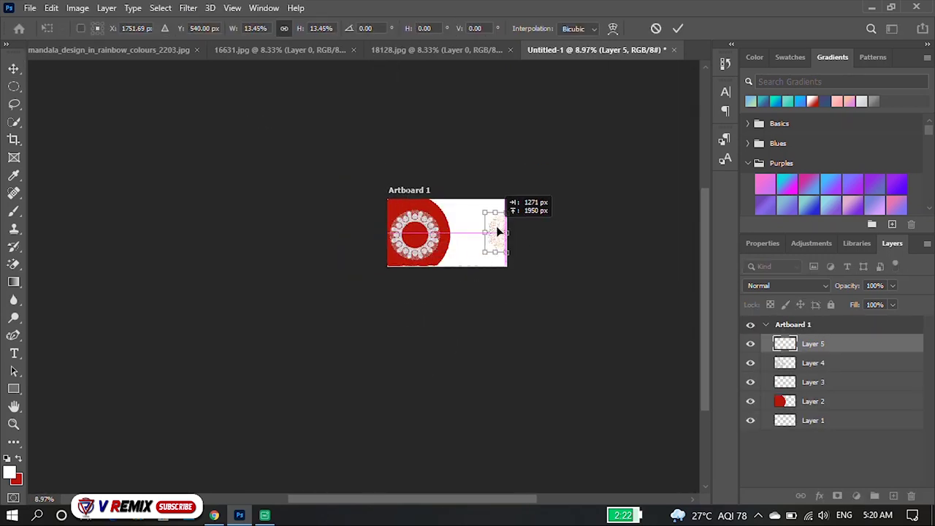
pyautogui.scroll(1, 500, 232)
pyautogui.scroll(2, 494, 157)
pyautogui.scroll(2, 504, 268)
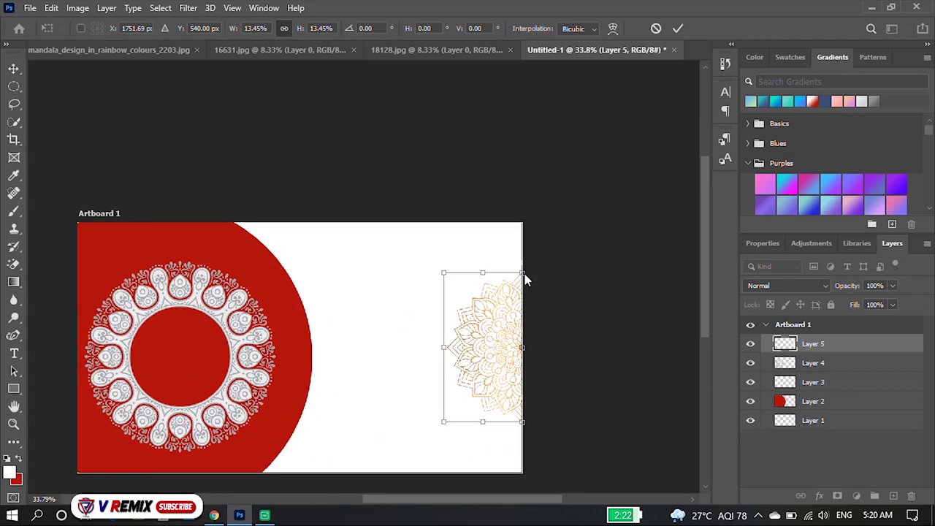
pyautogui.moveTo(525, 279); pyautogui.dragTo(567, 197)
pyautogui.moveTo(500, 316)
pyautogui.mouseDown()
pyautogui.moveTo(490, 362)
pyautogui.moveTo(460, 358)
pyautogui.mouseUp()
pyautogui.moveTo(493, 316)
pyautogui.mouseDown()
pyautogui.moveTo(474, 319)
pyautogui.moveTo(485, 313)
pyautogui.mouseUp()
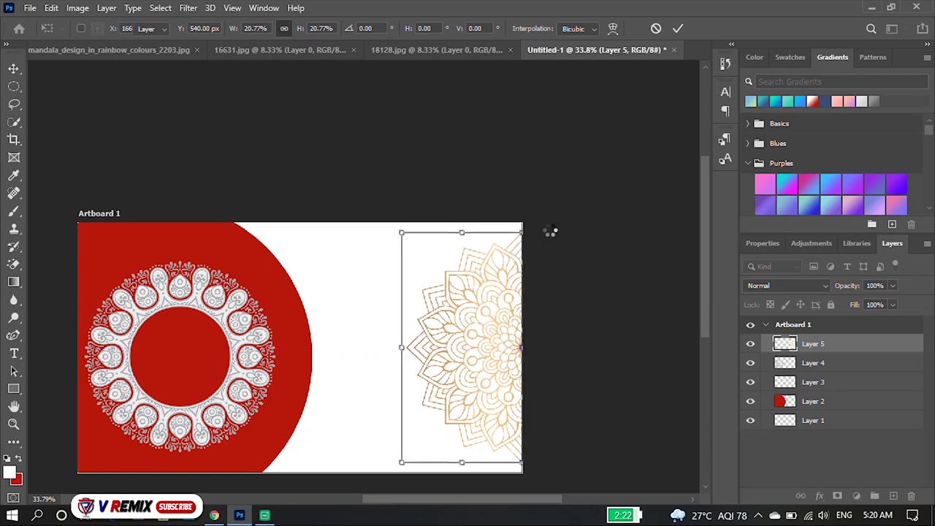
pyautogui.press('Return')
pyautogui.click(474, 51)
pyautogui.click(360, 50)
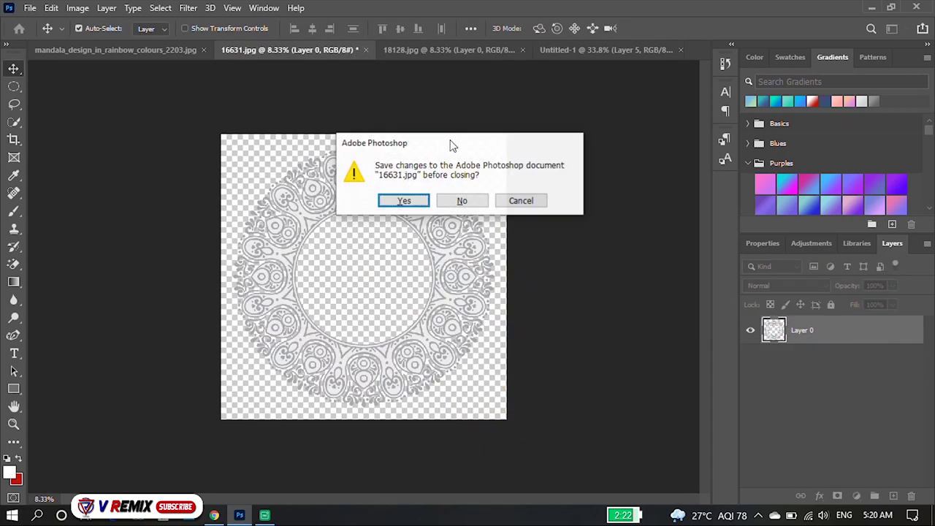
# Step: Discard 16631.jpg's changes and drag the rainbow mandala_design into the banner
pyautogui.click(461, 200)
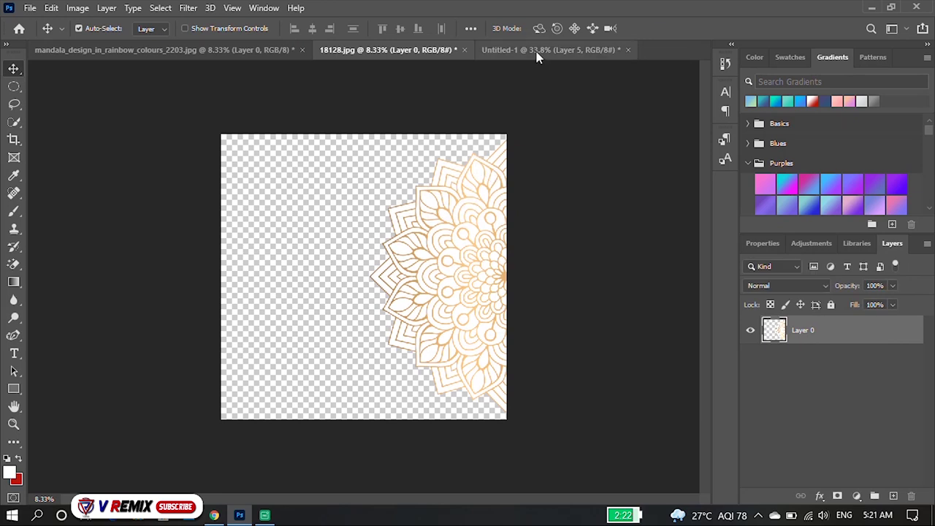
pyautogui.click(537, 50)
pyautogui.click(249, 49)
pyautogui.moveTo(363, 222); pyautogui.dragTo(519, 49)
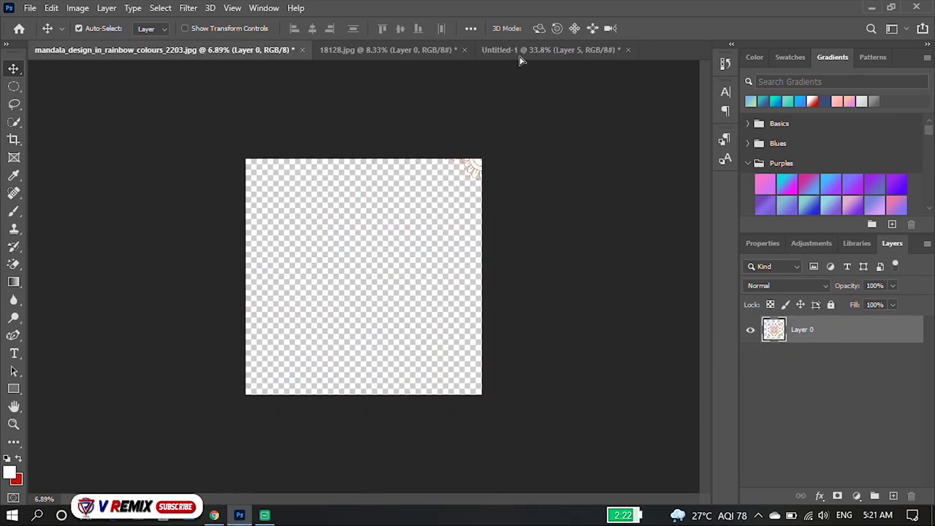
pyautogui.moveTo(351, 326); pyautogui.dragTo(363, 316)
# Step: Shrink the rainbow mandala drastically and bring it back onto the artboard
pyautogui.scroll(-3, 357, 313)
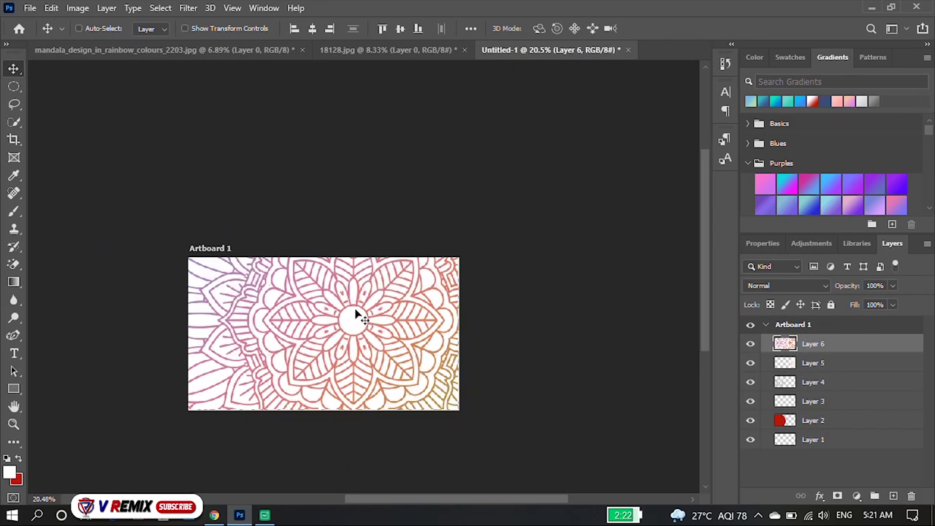
pyautogui.hotkey('ctrl', 't')
pyautogui.scroll(-2, 411, 261)
pyautogui.moveTo(527, 152); pyautogui.dragTo(303, 414)
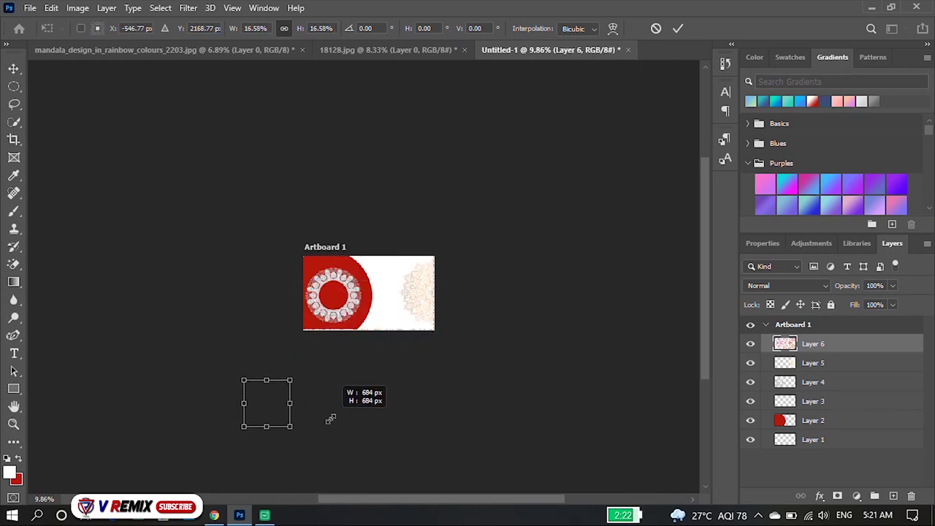
pyautogui.scroll(2, 302, 413)
pyautogui.moveTo(275, 406)
pyautogui.mouseDown()
pyautogui.moveTo(449, 198)
pyautogui.moveTo(479, 194)
pyautogui.mouseUp()
pyautogui.scroll(3, 479, 193)
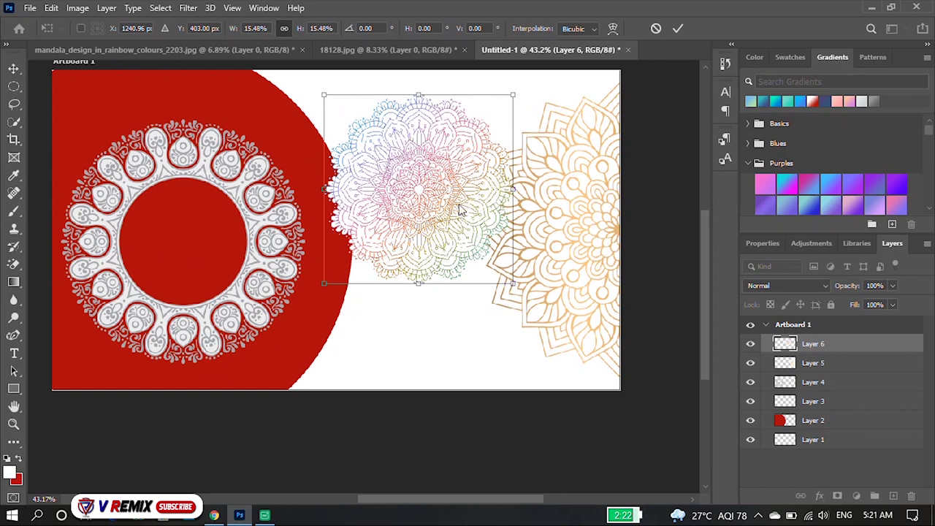
# Step: Scale the rainbow mandala to 6.20% and place it at the banner's top edge
pyautogui.moveTo(516, 90); pyautogui.dragTo(403, 203)
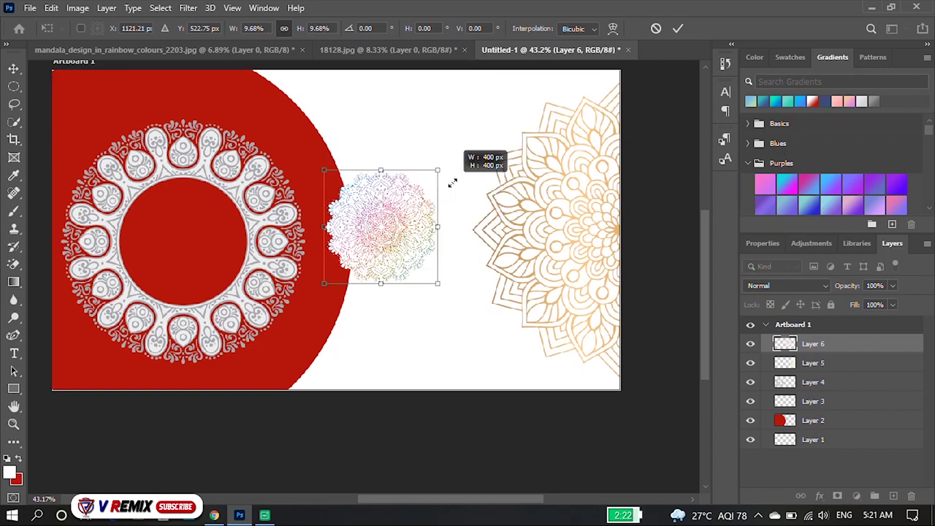
pyautogui.moveTo(362, 241); pyautogui.dragTo(398, 128)
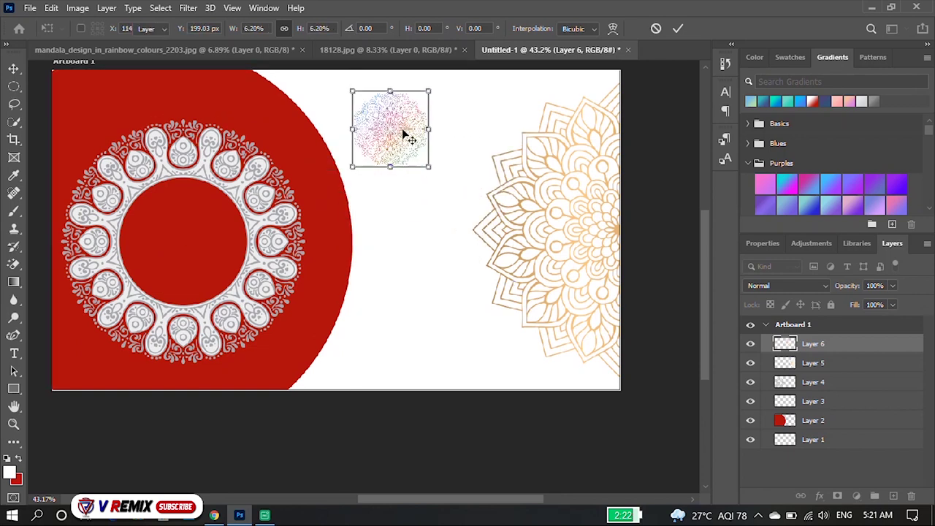
pyautogui.press('Return')
pyautogui.scroll(-2, 426, 188)
pyautogui.moveTo(382, 152)
pyautogui.mouseDown()
pyautogui.moveTo(359, 140)
pyautogui.moveTo(372, 141)
pyautogui.mouseUp()
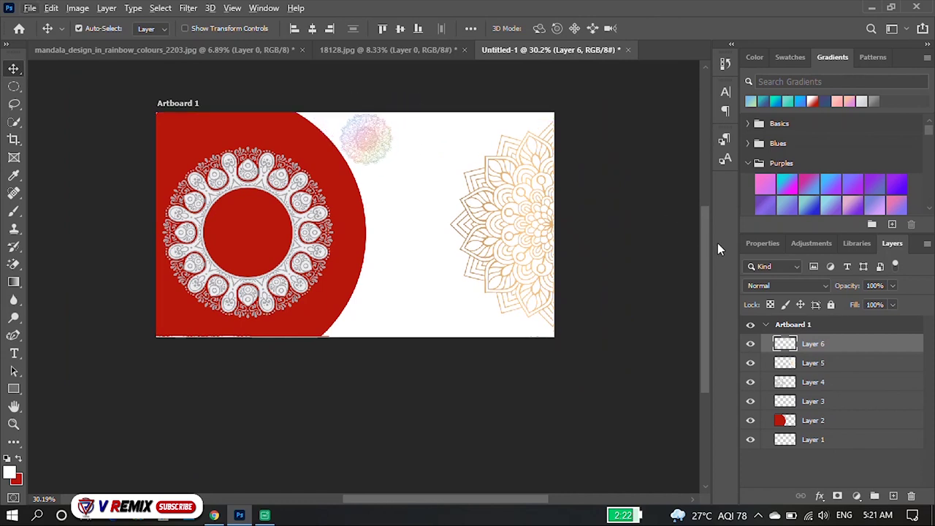
pyautogui.scroll(1, 412, 150)
pyautogui.scroll(1, 367, 139)
# Step: Copy the rainbow mandala into an evenly spaced row of four and select Layer 6 through copy 3
pyautogui.moveTo(368, 140)
pyautogui.mouseDown()
pyautogui.moveTo(324, 117)
pyautogui.moveTo(345, 115)
pyautogui.moveTo(340, 134)
pyautogui.moveTo(471, 137)
pyautogui.mouseUp()
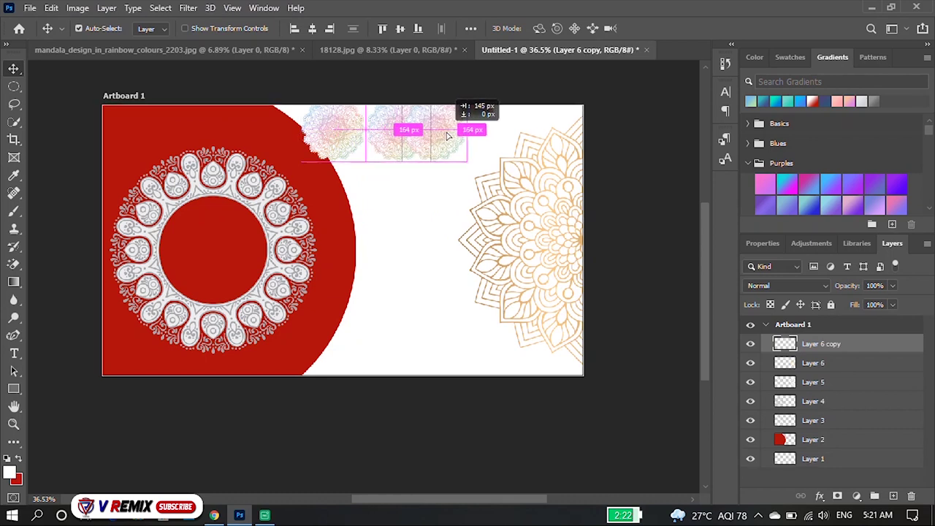
pyautogui.moveTo(471, 138); pyautogui.dragTo(535, 139)
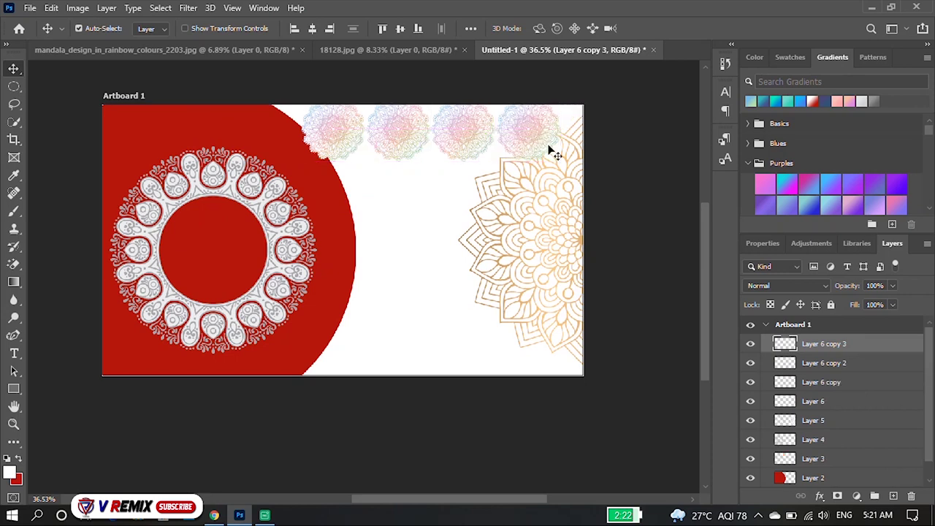
pyautogui.press('ctrl')
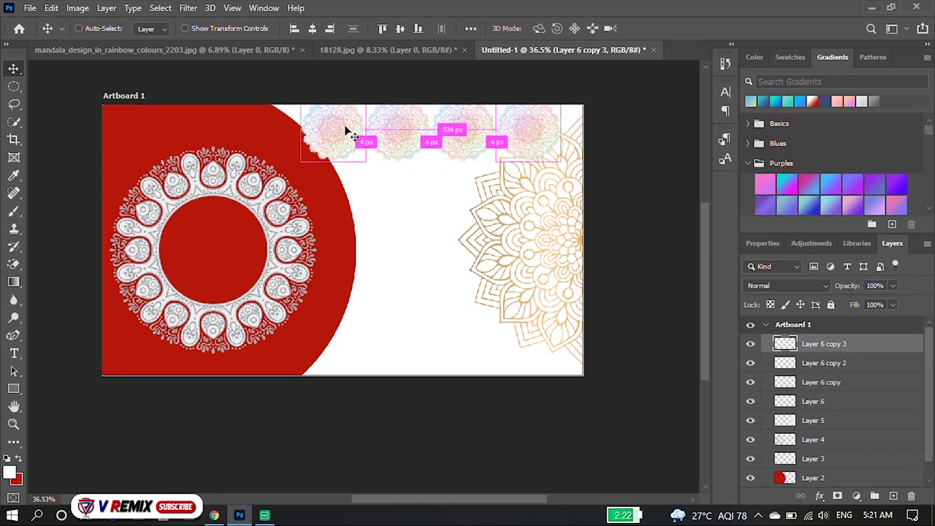
pyautogui.press('ctrl')
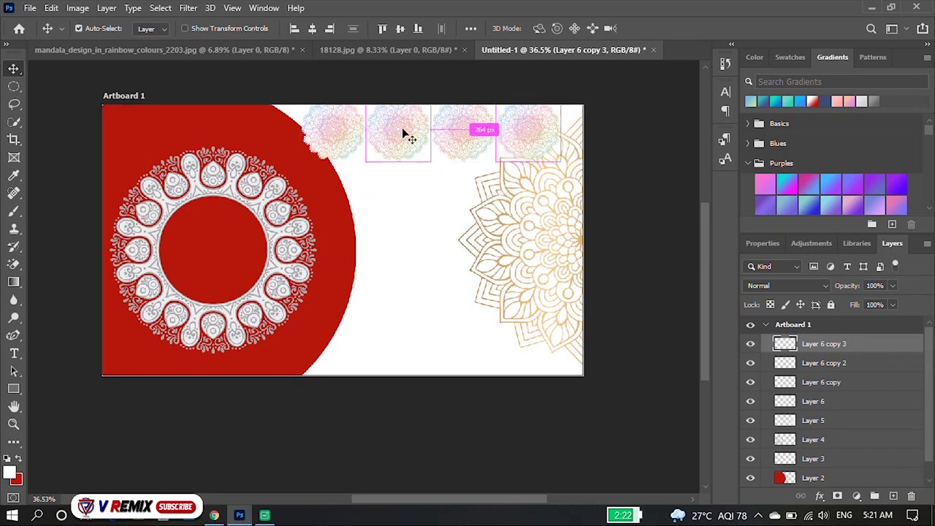
pyautogui.keyDown('shift'); pyautogui.click(849, 382); pyautogui.keyUp('shift')
pyautogui.keyDown('shift'); pyautogui.click(836, 402); pyautogui.keyUp('shift')
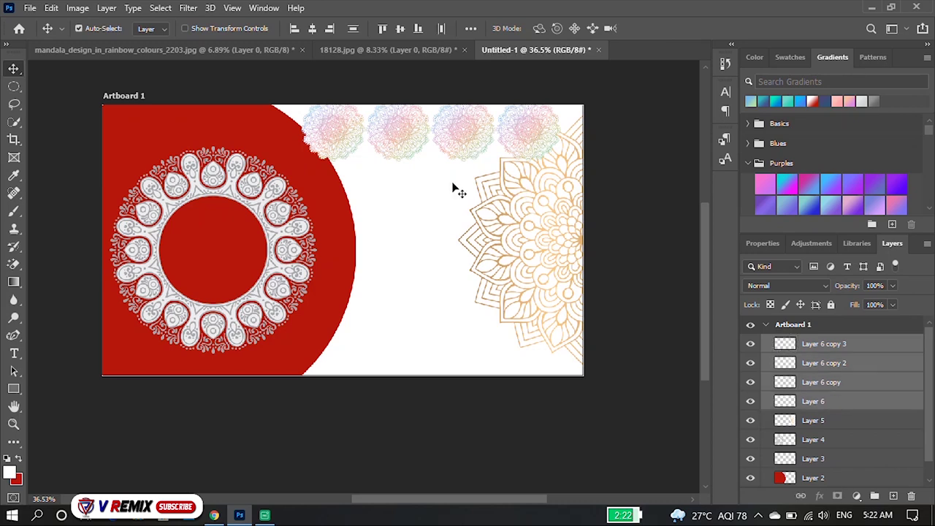
# Step: Nudge the four mandalas right and merge them into one row layer
pyautogui.hotkey('shift', 'Right')
pyautogui.hotkey('shift', 'Right')
pyautogui.hotkey('shift', 'Right')
pyautogui.hotkey('shift', 'Right')
pyautogui.hotkey('shift', 'Right')
pyautogui.hotkey('shift', 'Right')
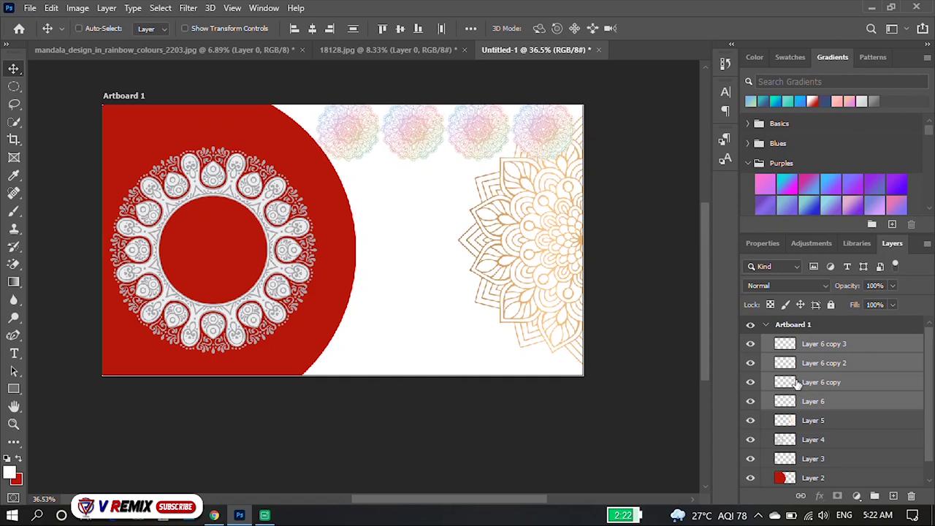
pyautogui.hotkey('ctrl', 'e')
pyautogui.moveTo(478, 144); pyautogui.dragTo(488, 200)
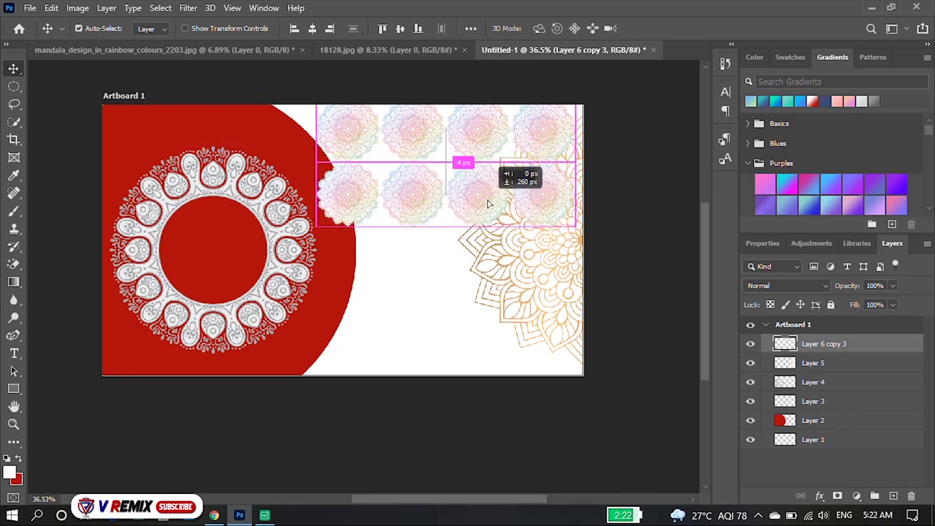
pyautogui.moveTo(487, 200); pyautogui.dragTo(488, 202)
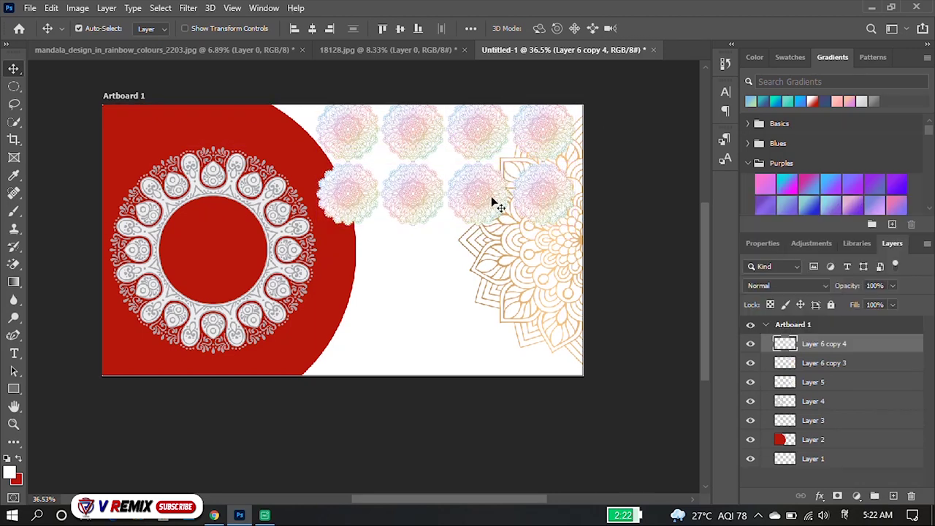
pyautogui.hotkey('ctrl', 'z')
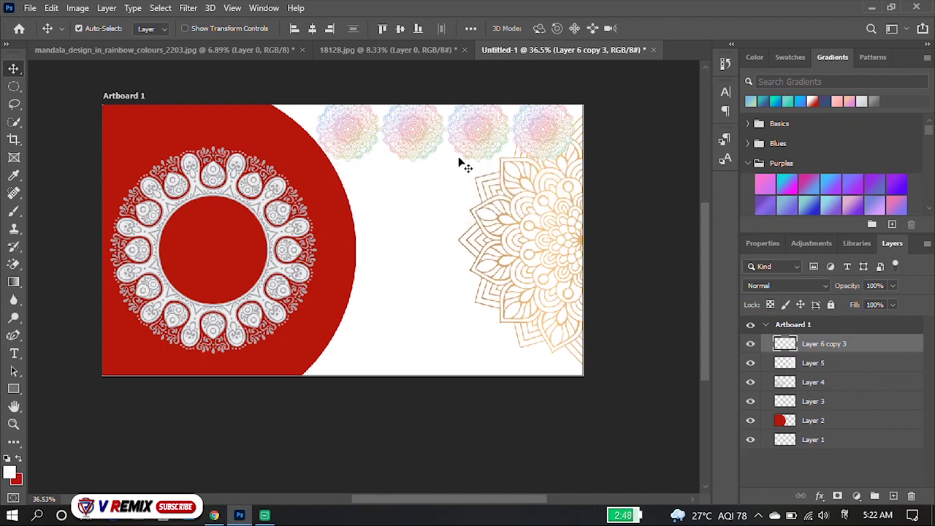
# Step: Scale the mandala row to about 61% and snug it against the top edge
pyautogui.hotkey('ctrl', 't')
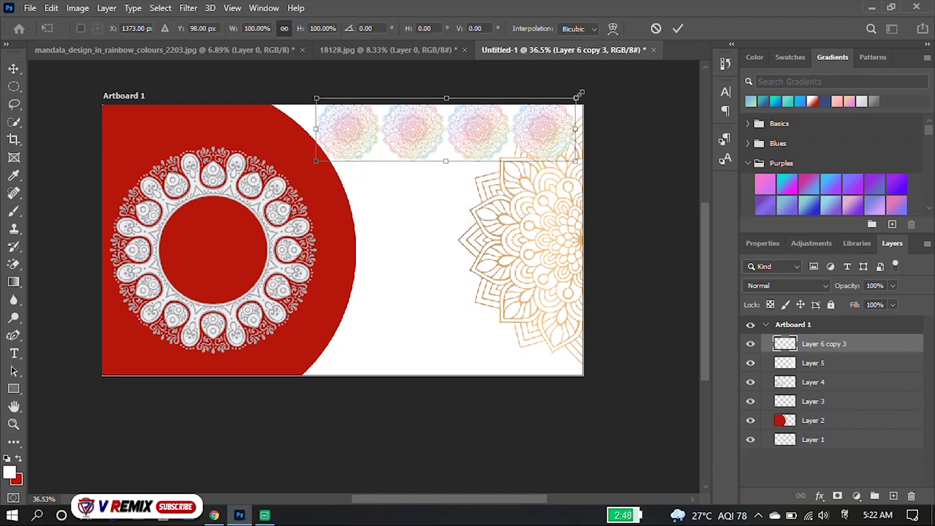
pyautogui.moveTo(578, 96); pyautogui.dragTo(475, 122)
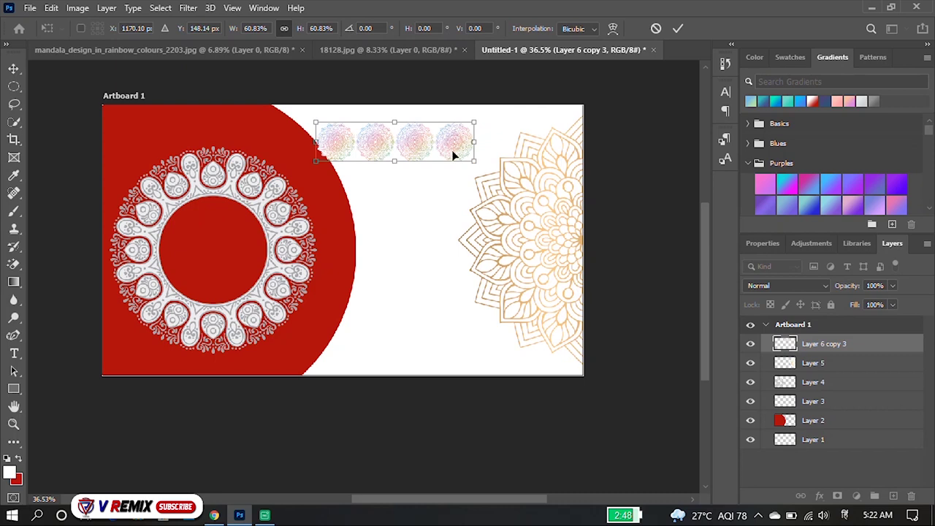
pyautogui.moveTo(453, 155); pyautogui.dragTo(421, 134)
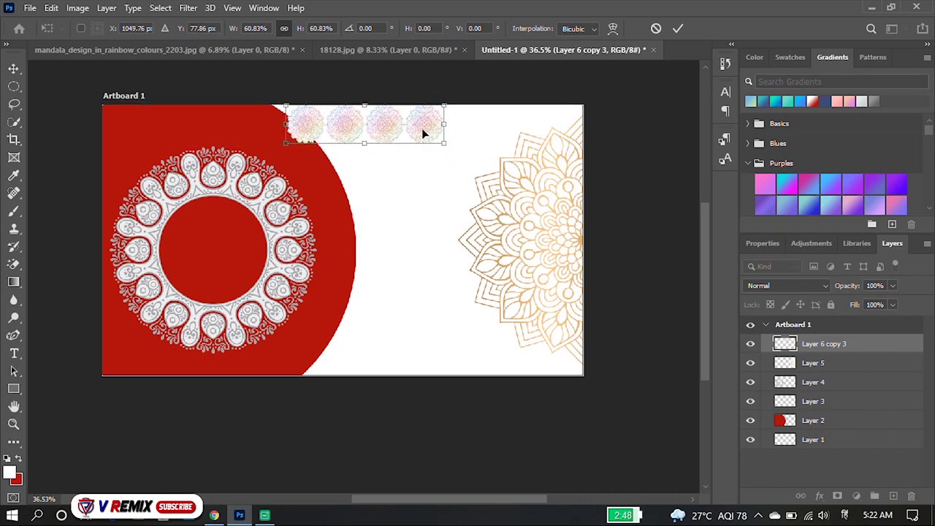
pyautogui.press('Return')
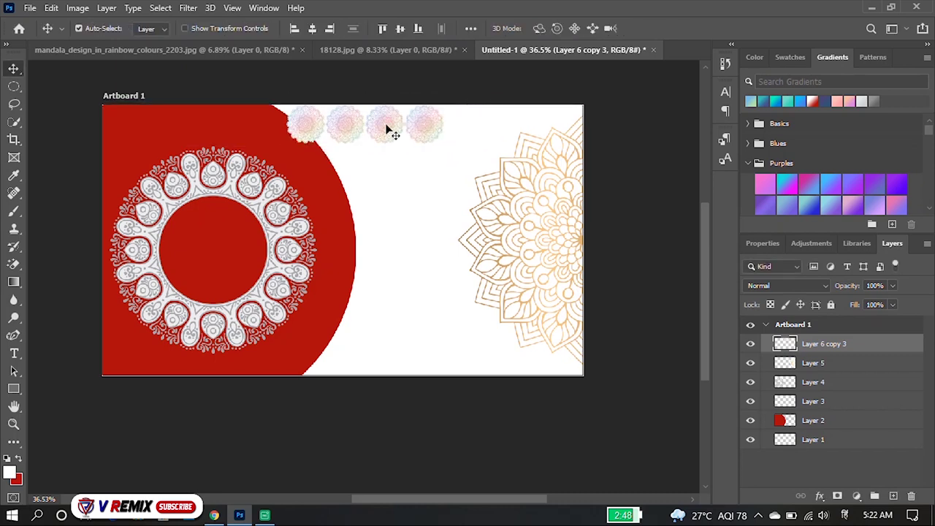
# Step: Extend the row to the right edge with a copy and merge both halves
pyautogui.moveTo(387, 129); pyautogui.dragTo(543, 125)
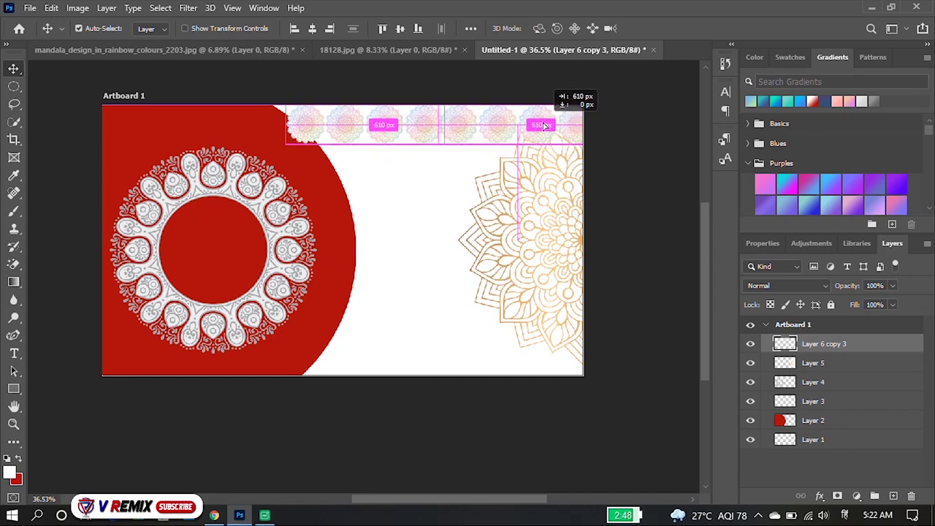
pyautogui.moveTo(543, 126); pyautogui.dragTo(549, 122)
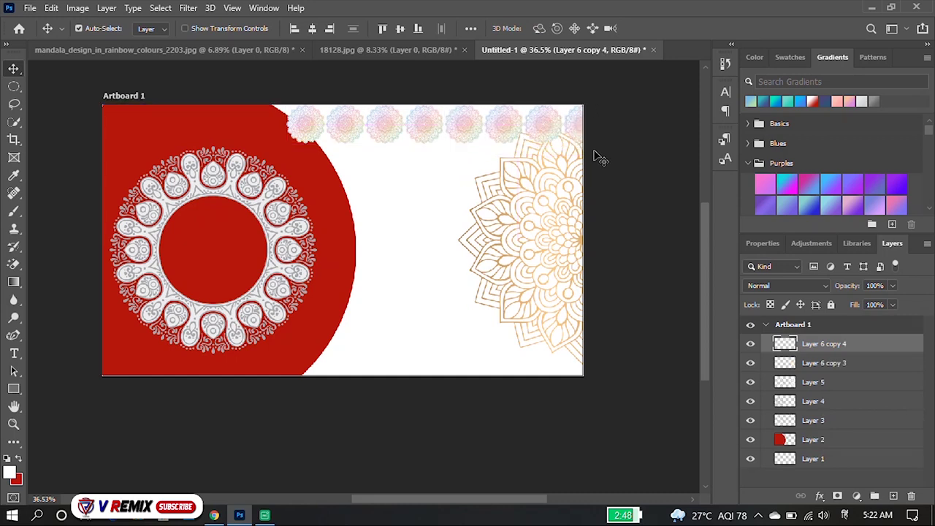
pyautogui.click(854, 363)
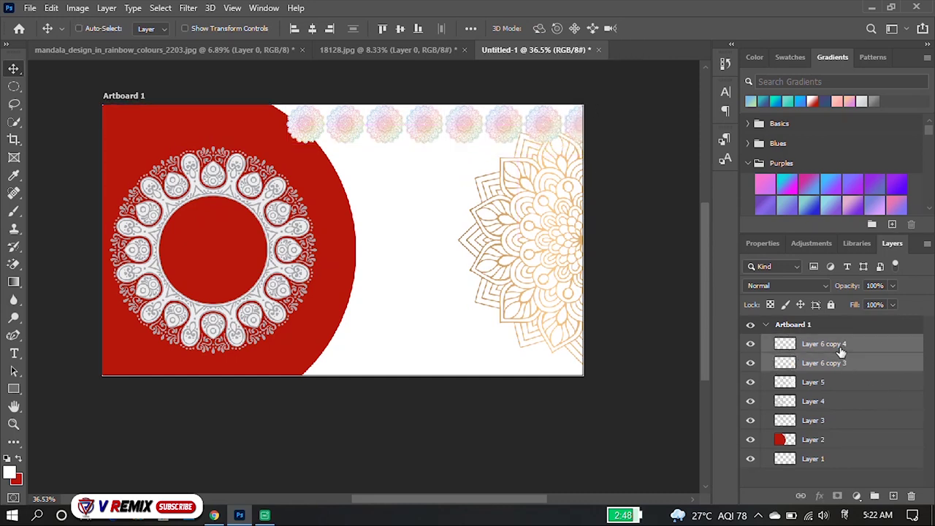
pyautogui.press('Delete')
# Step: Duplicate the merged mandala row downward as a second row
pyautogui.moveTo(463, 129); pyautogui.dragTo(463, 169)
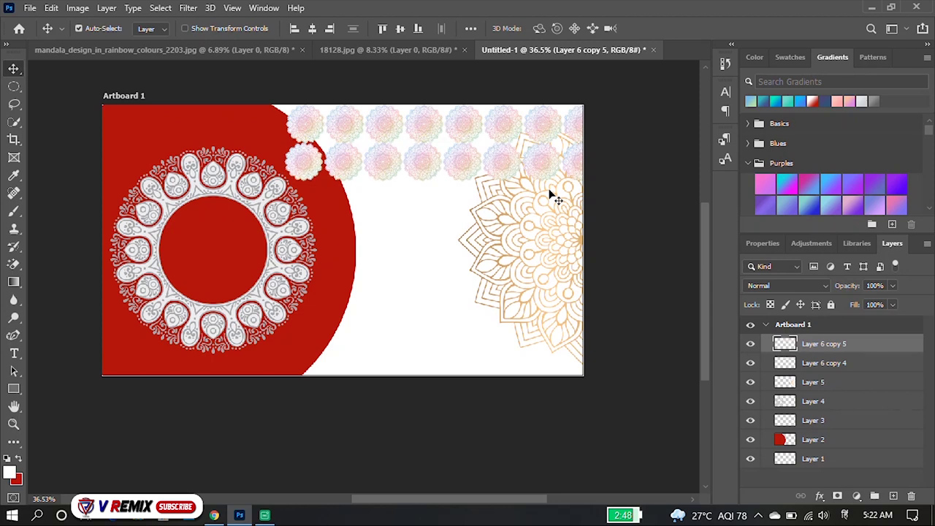
pyautogui.hotkey('ctrl', 'z')
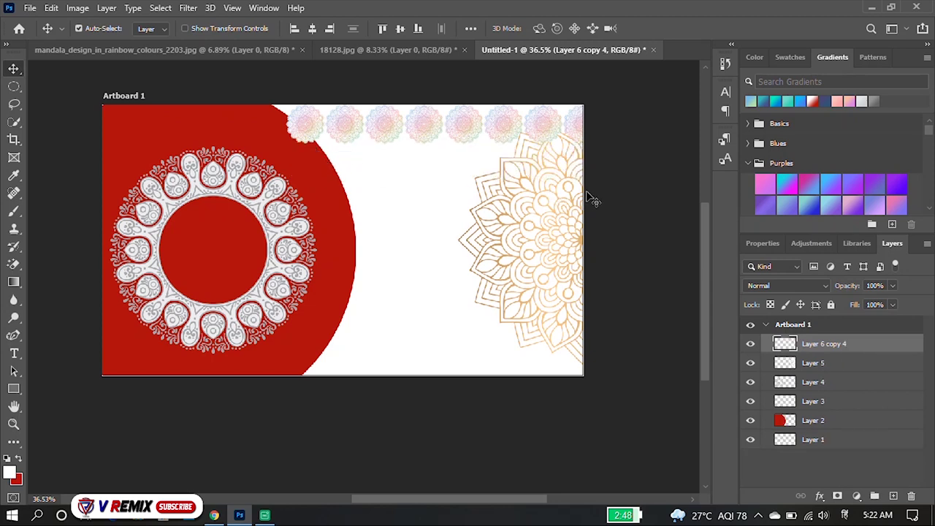
pyautogui.scroll(2, 460, 126)
pyautogui.moveTo(460, 126)
pyautogui.mouseDown()
pyautogui.moveTo(462, 301)
pyautogui.moveTo(463, 292)
pyautogui.mouseUp()
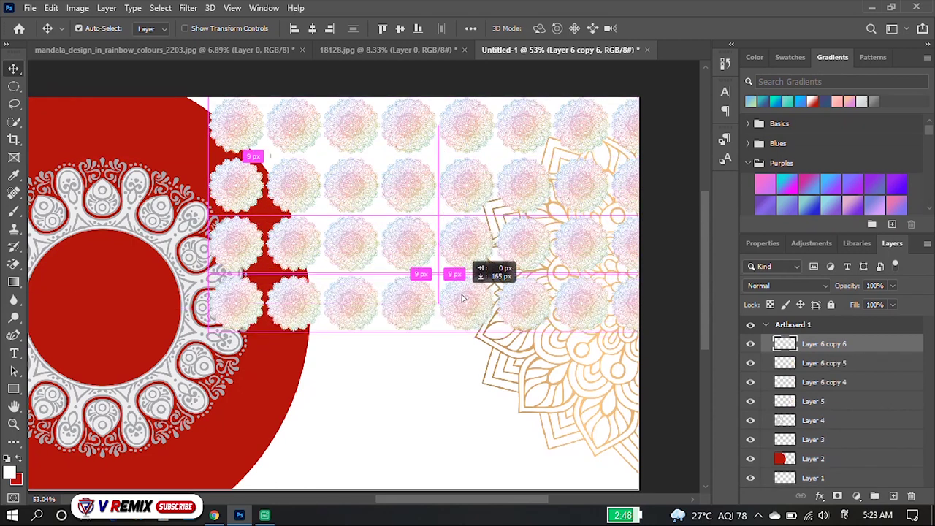
# Step: Duplicate another mandala row down to the banner's bottom and select all row layers
pyautogui.scroll(-2, 453, 285)
pyautogui.scroll(-2, 453, 281)
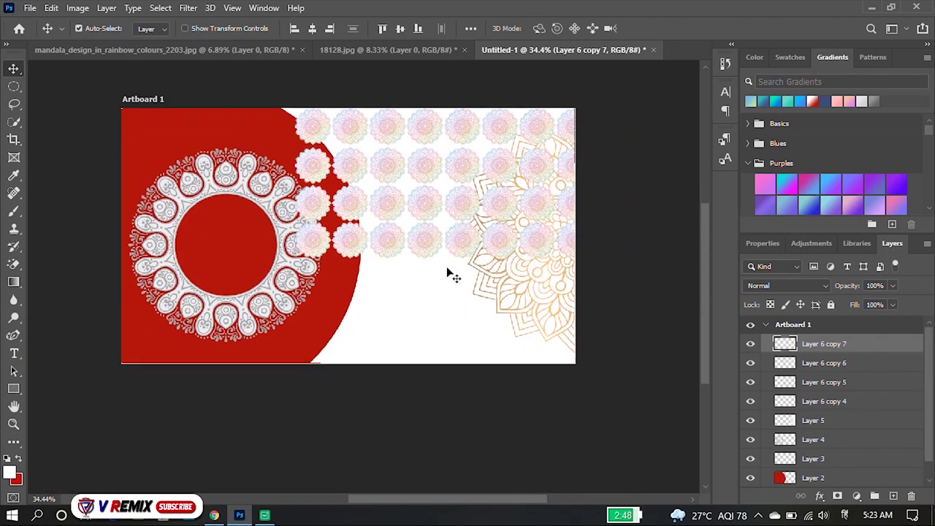
pyautogui.moveTo(458, 242); pyautogui.dragTo(463, 332)
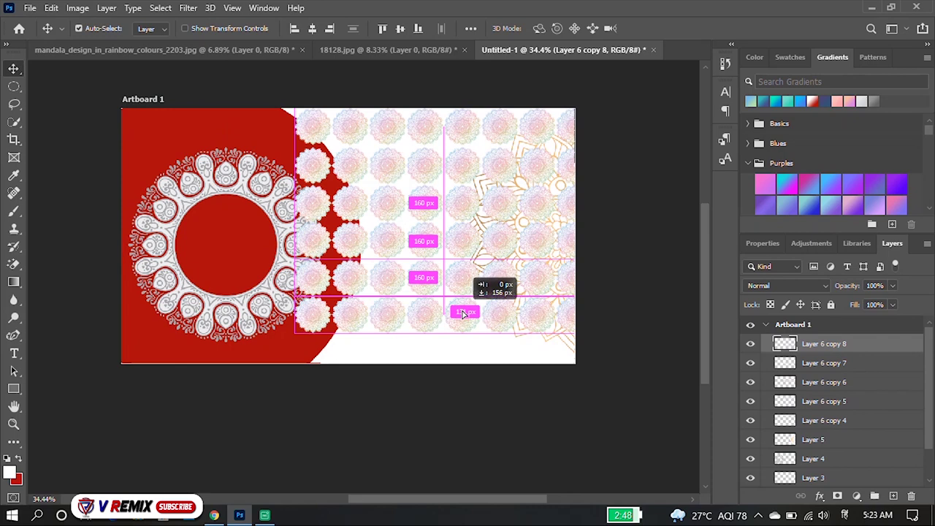
pyautogui.moveTo(463, 333); pyautogui.dragTo(613, 314)
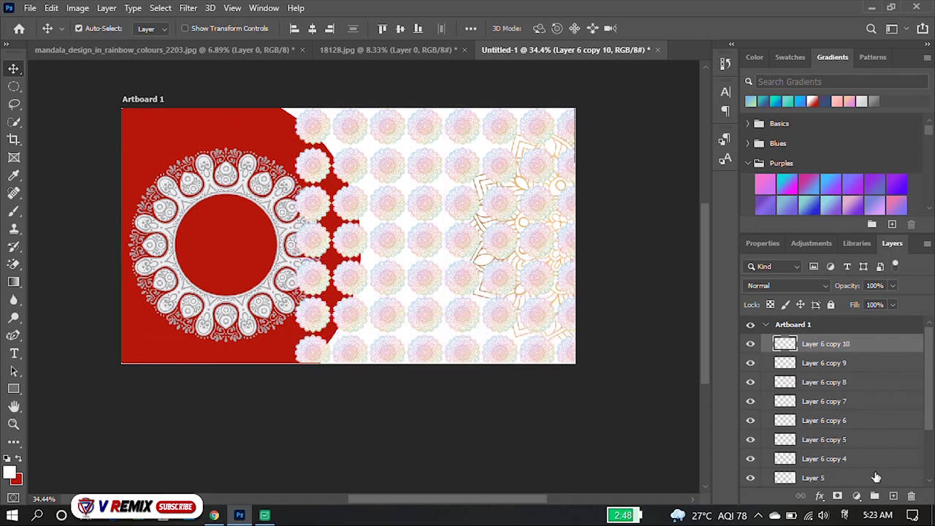
pyautogui.scroll(-1, 847, 445)
pyautogui.keyDown('shift'); pyautogui.click(847, 441); pyautogui.keyUp('shift')
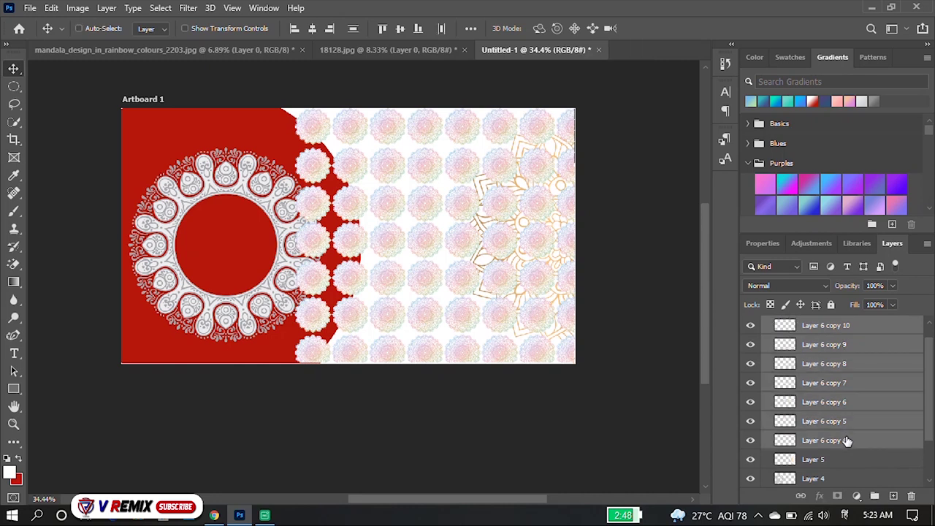
# Step: Merge the mandala rows, move the pattern beneath Layer 2, and set Luminosity blending
pyautogui.hotkey('ctrl', 'e')
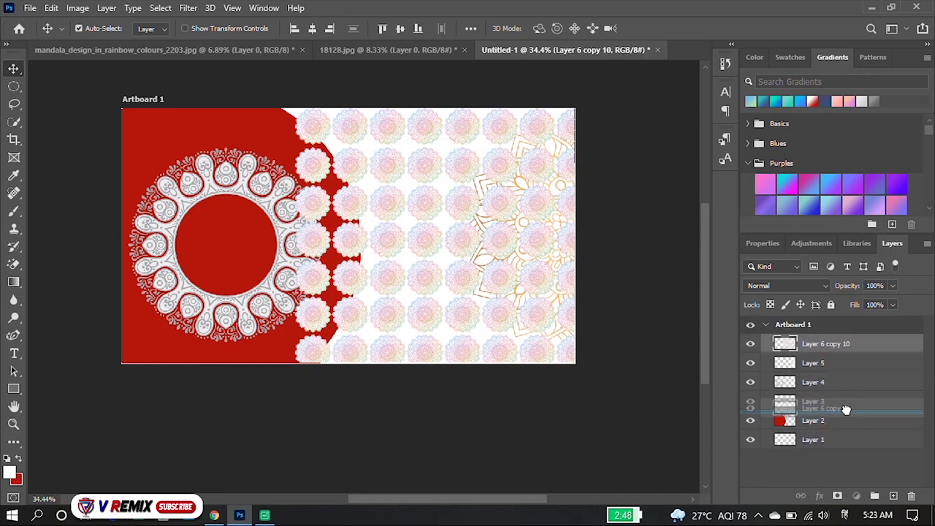
pyautogui.moveTo(837, 355); pyautogui.dragTo(840, 429)
pyautogui.scroll(1, 488, 221)
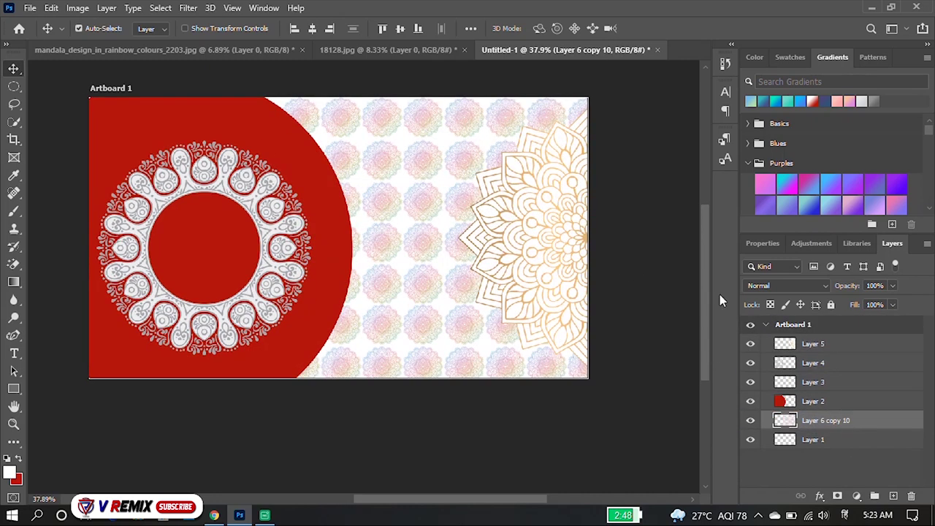
pyautogui.click(797, 286)
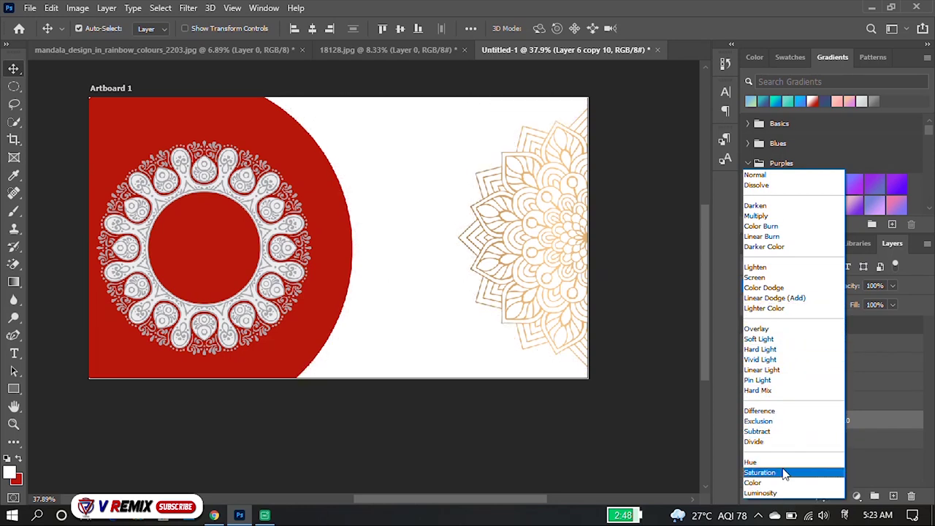
pyautogui.click(789, 493)
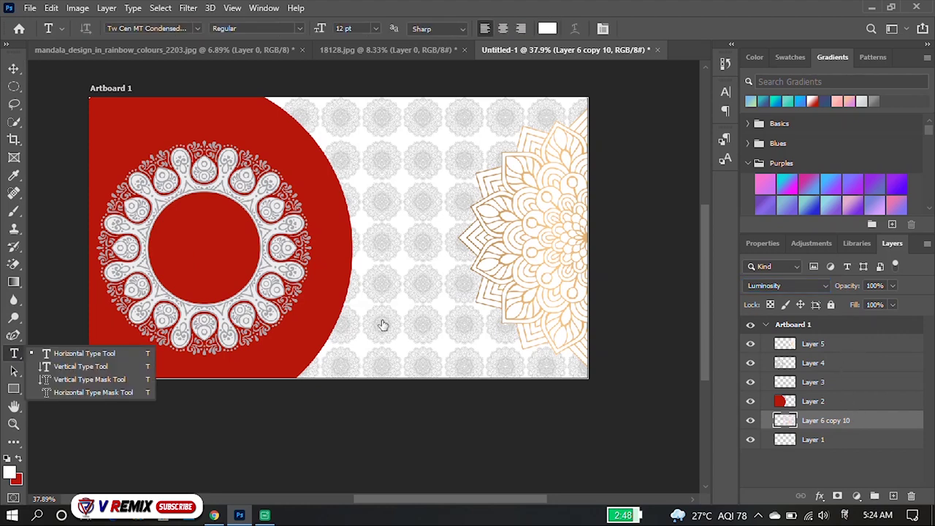
# Step: Add a HAPPY text layer inside the red circle and try the Elektra font
pyautogui.click(837, 346)
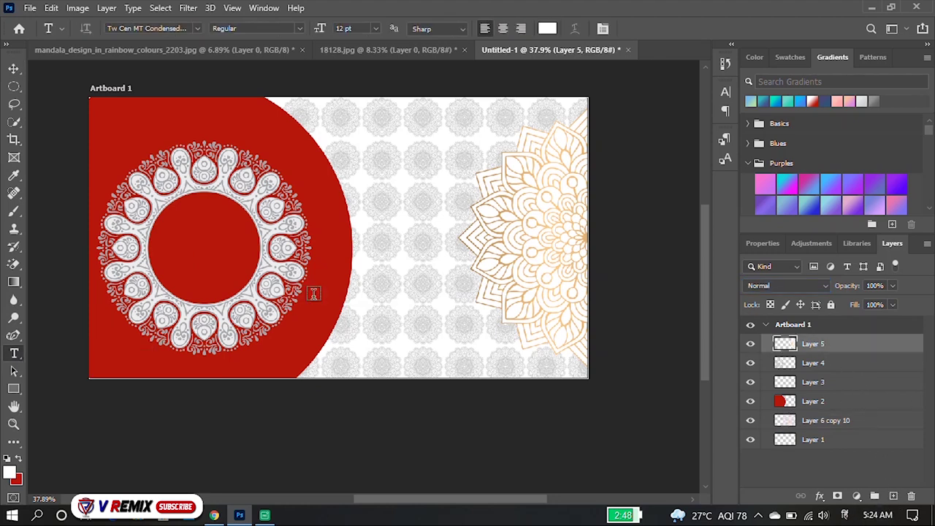
pyautogui.click(174, 257)
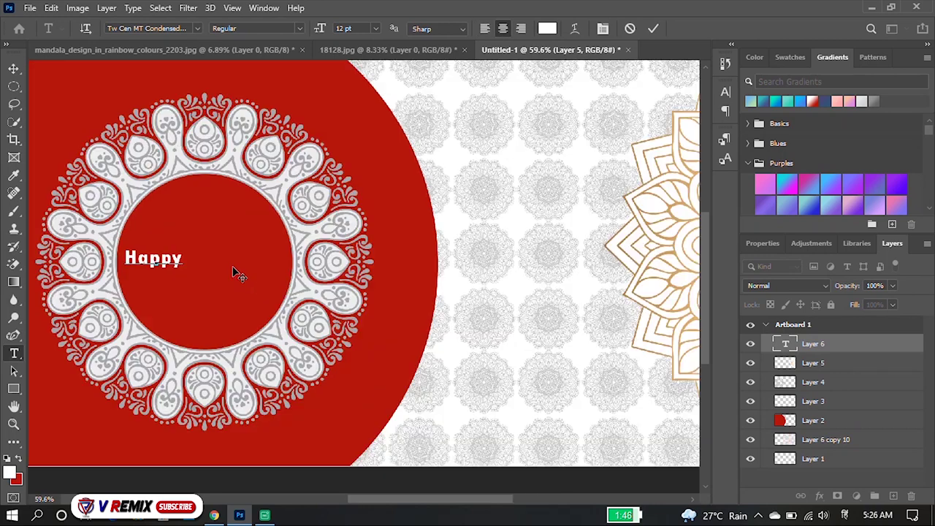
pyautogui.moveTo(187, 255); pyautogui.dragTo(112, 235)
pyautogui.click(196, 28)
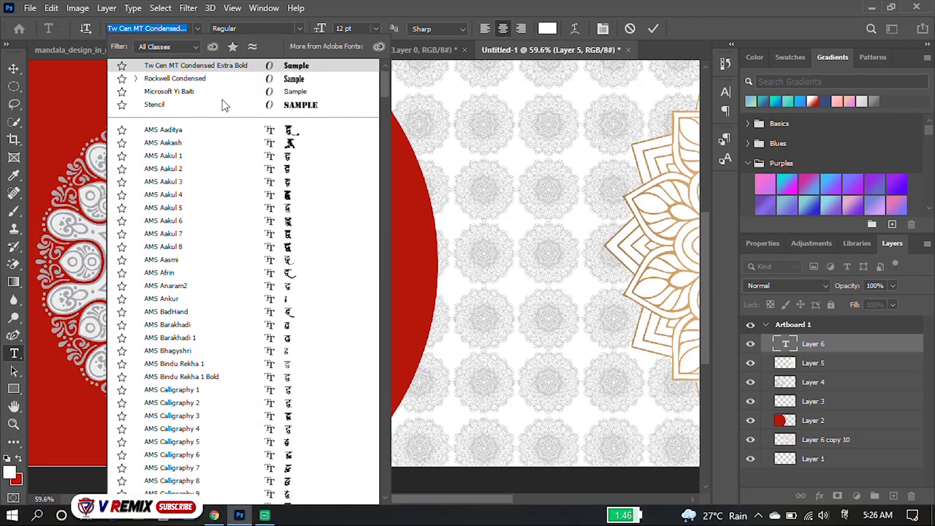
pyautogui.moveTo(387, 100); pyautogui.dragTo(386, 278)
pyautogui.scroll(-1, 387, 278)
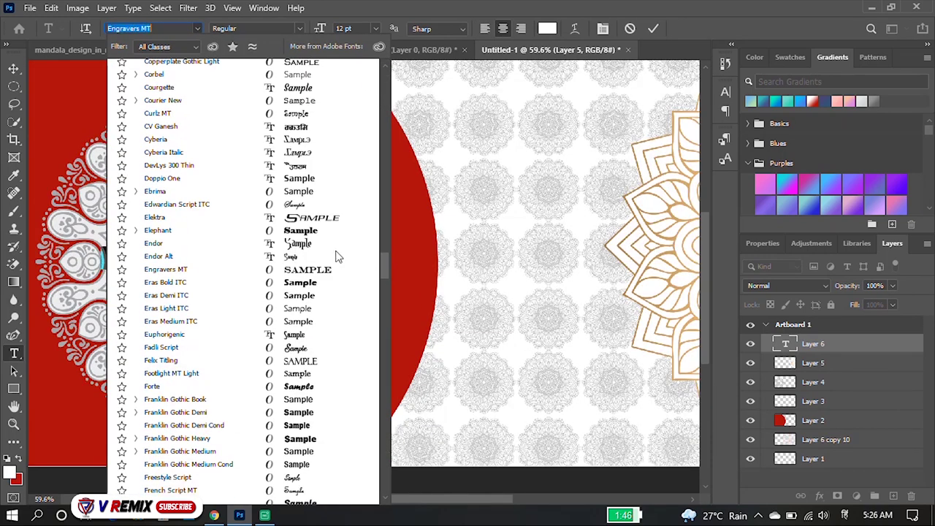
pyautogui.click(285, 217)
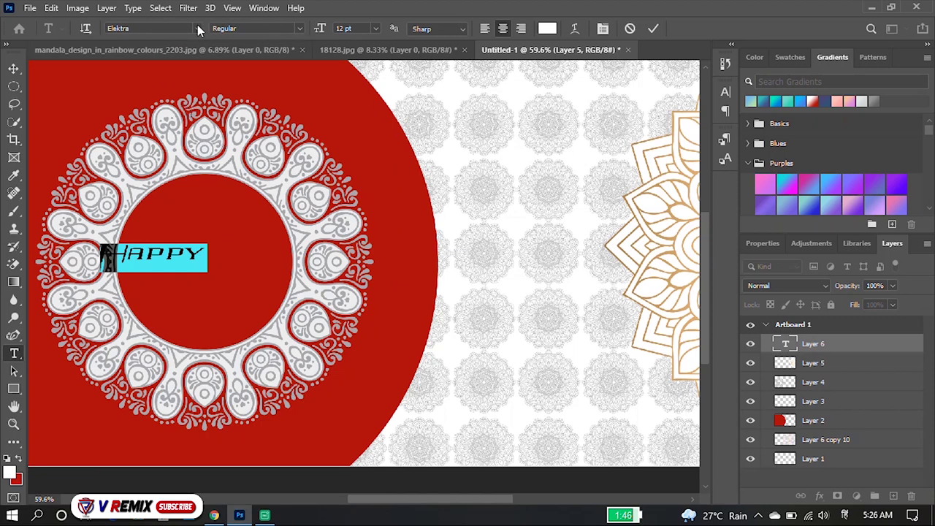
# Step: Try Papyrus, then set HAPPY in the Trajan Color font
pyautogui.click(197, 28)
pyautogui.moveTo(384, 336); pyautogui.dragTo(395, 410)
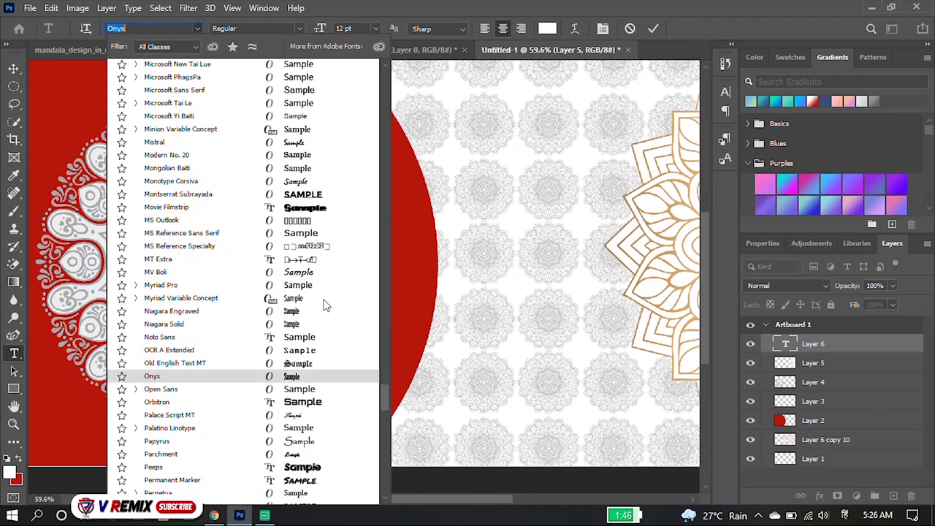
pyautogui.click(317, 444)
pyautogui.click(197, 27)
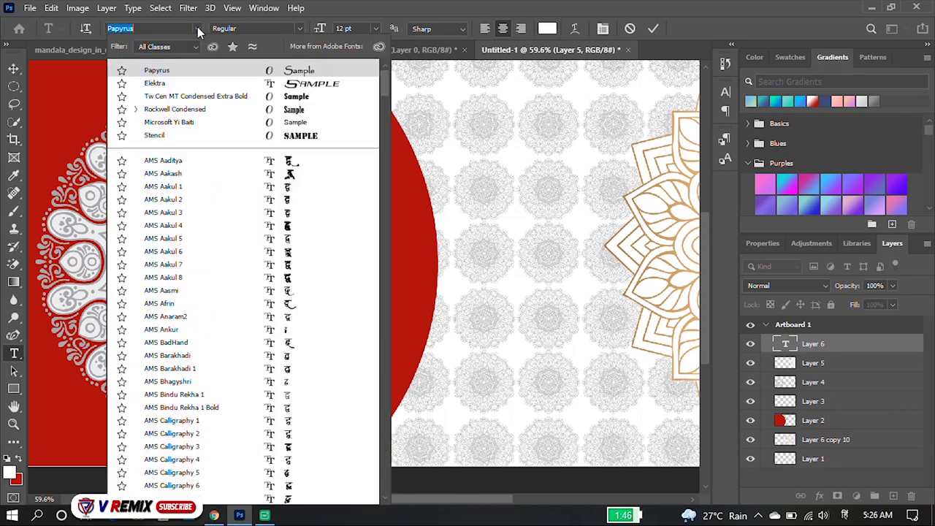
pyautogui.moveTo(384, 86); pyautogui.dragTo(387, 462)
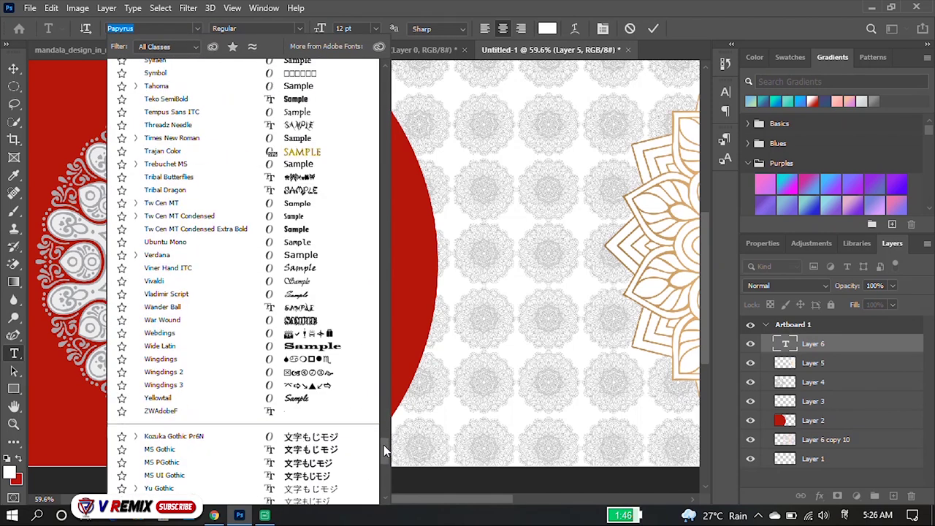
pyautogui.scroll(5, 328, 379)
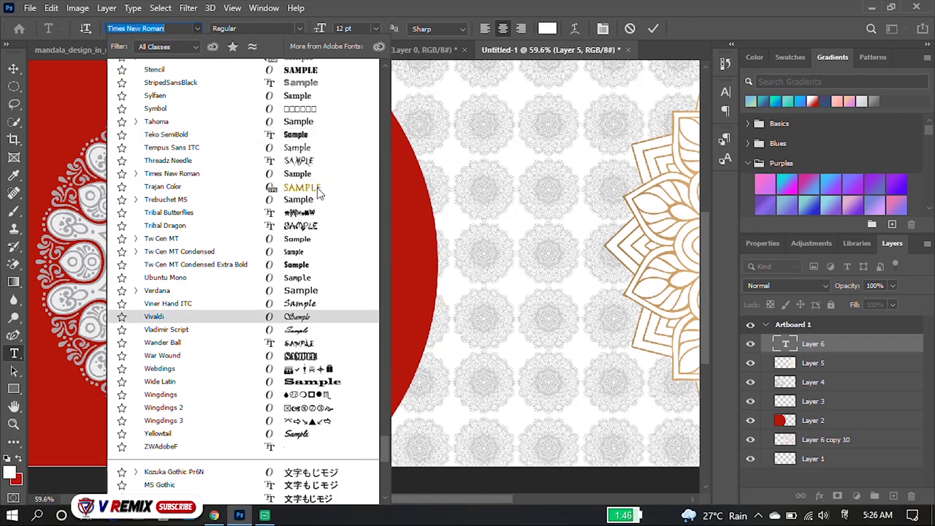
pyautogui.click(271, 321)
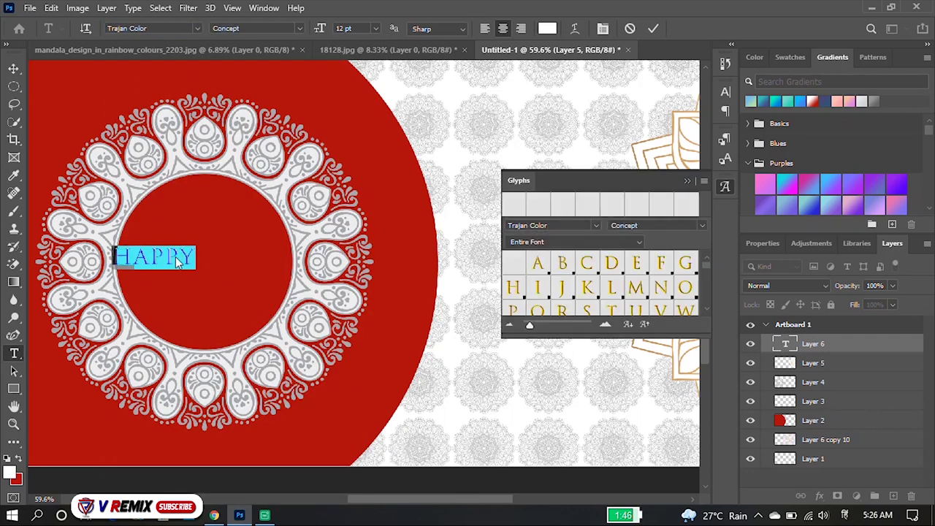
# Step: Close the glyph alternates panel, commit the text, and move HAPPY toward the circle's top
pyautogui.moveTo(165, 256); pyautogui.dragTo(181, 255)
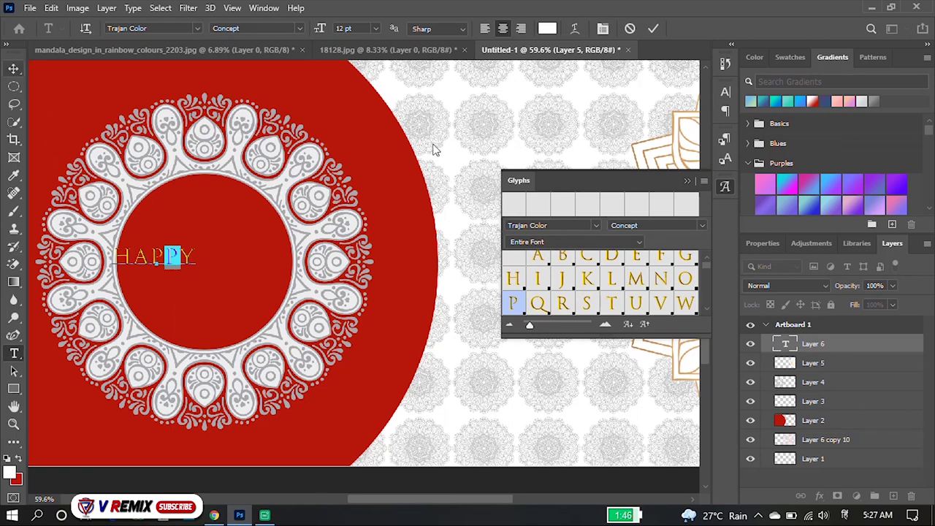
pyautogui.scroll(-3, 642, 285)
pyautogui.click(687, 181)
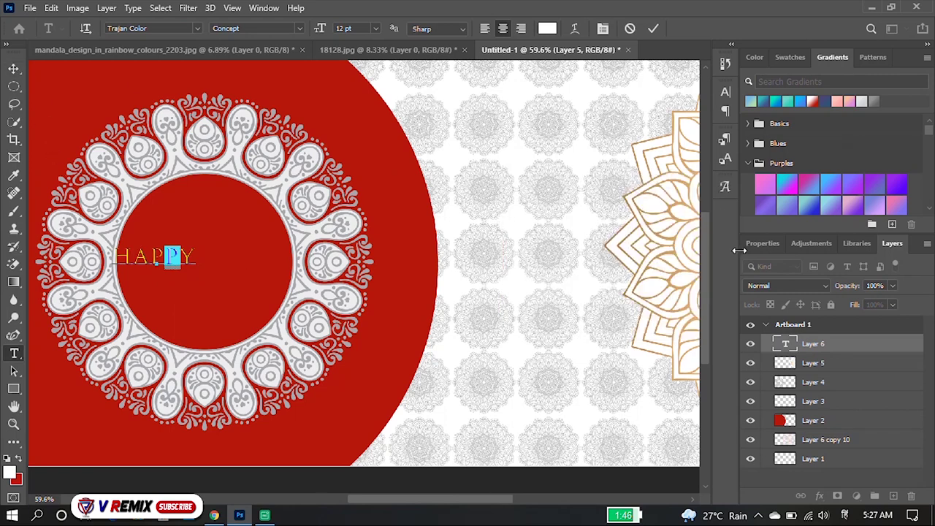
pyautogui.doubleClick(180, 253)
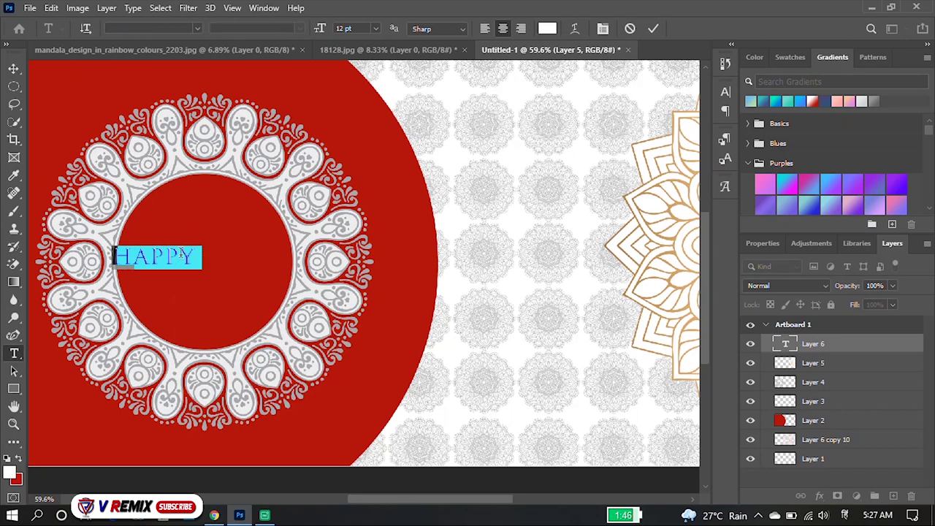
pyautogui.click(13, 68)
pyautogui.moveTo(144, 261); pyautogui.dragTo(183, 217)
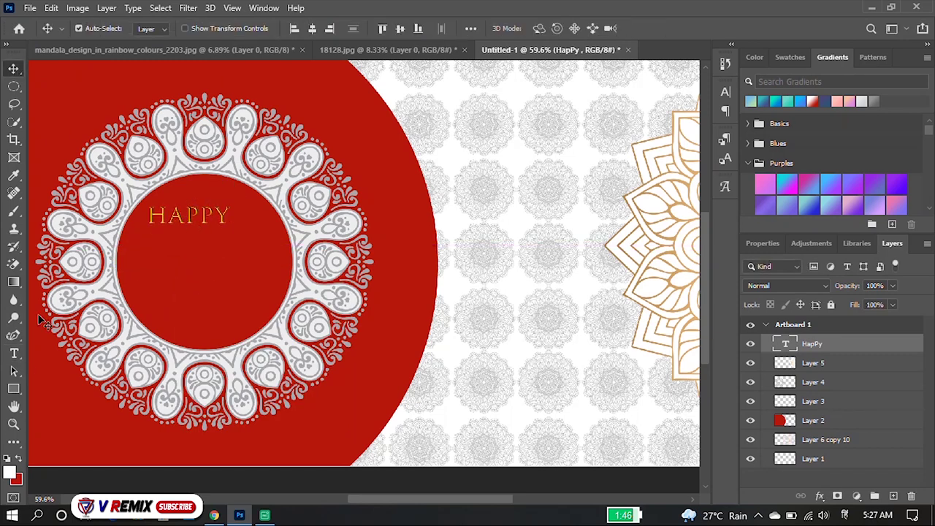
# Step: Alt-drag two copies of HAPPY below it and paste the full greeting into the middle copy
pyautogui.moveTo(188, 220); pyautogui.dragTo(225, 316)
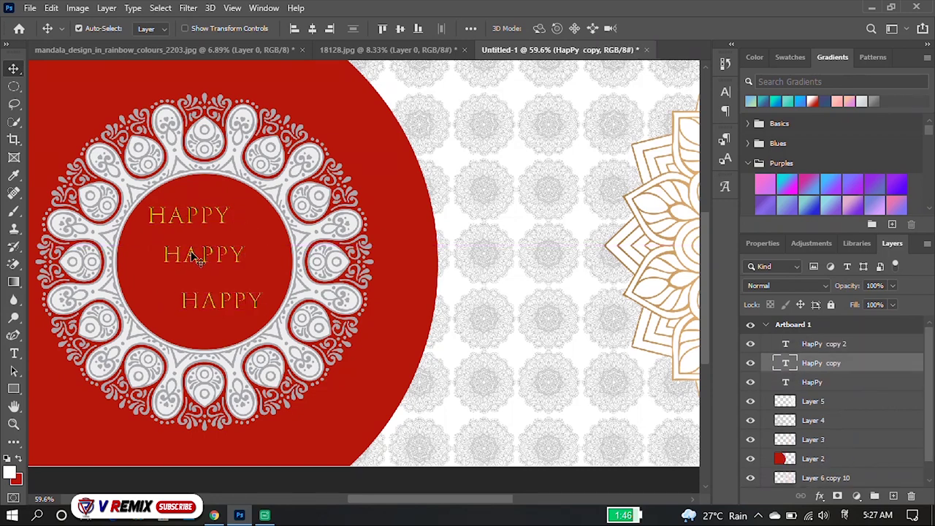
pyautogui.doubleClick(199, 260)
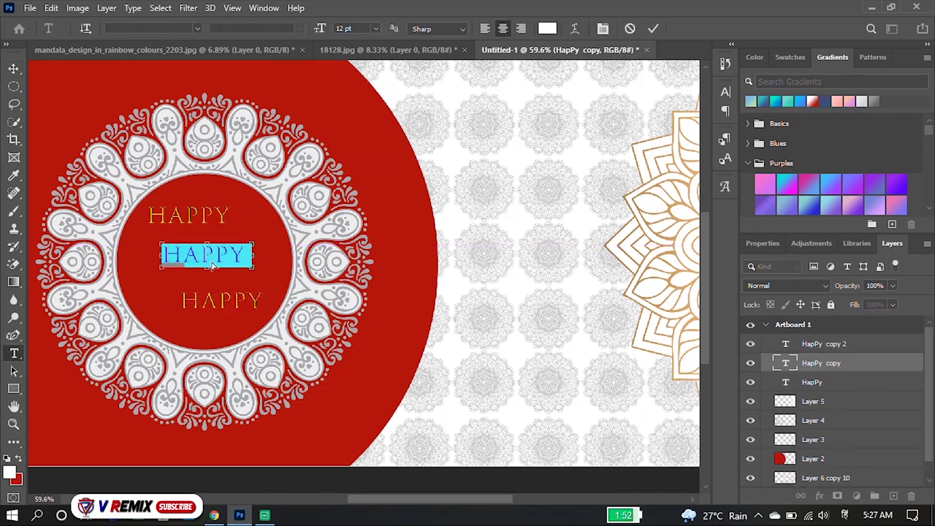
pyautogui.hotkey('ctrl', 'v')
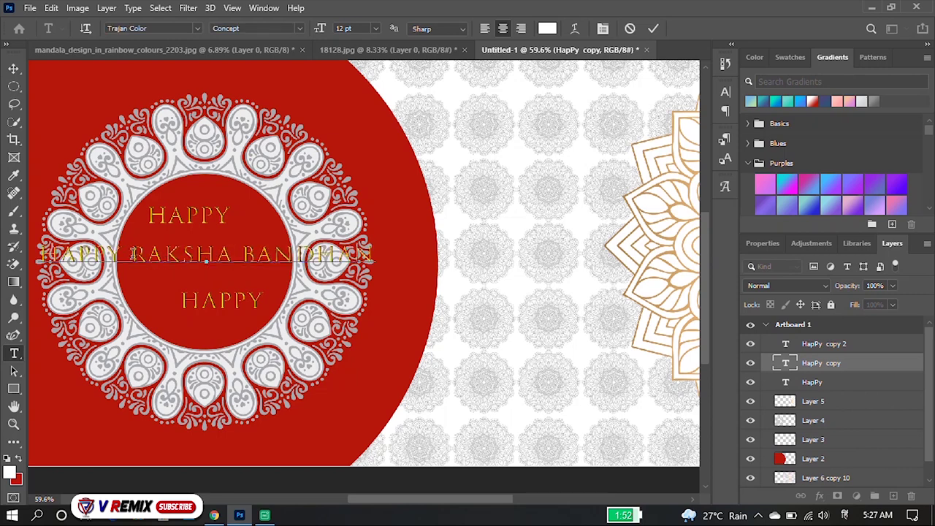
# Step: Trim the middle line down to just RAKSHA and commit the text
pyautogui.press('BackSpace')
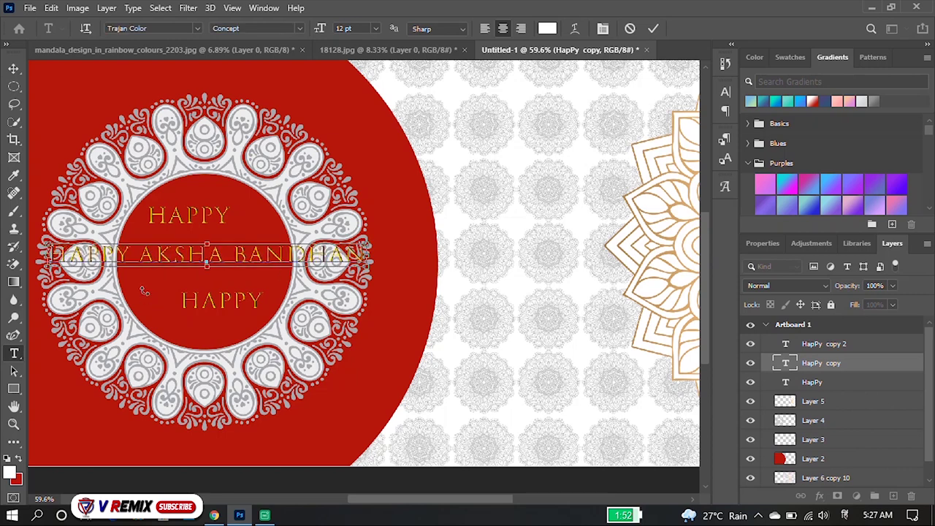
pyautogui.write('R')
pyautogui.press('BackSpace')
pyautogui.press('BackSpace')
pyautogui.press('BackSpace')
pyautogui.doubleClick(205, 255)
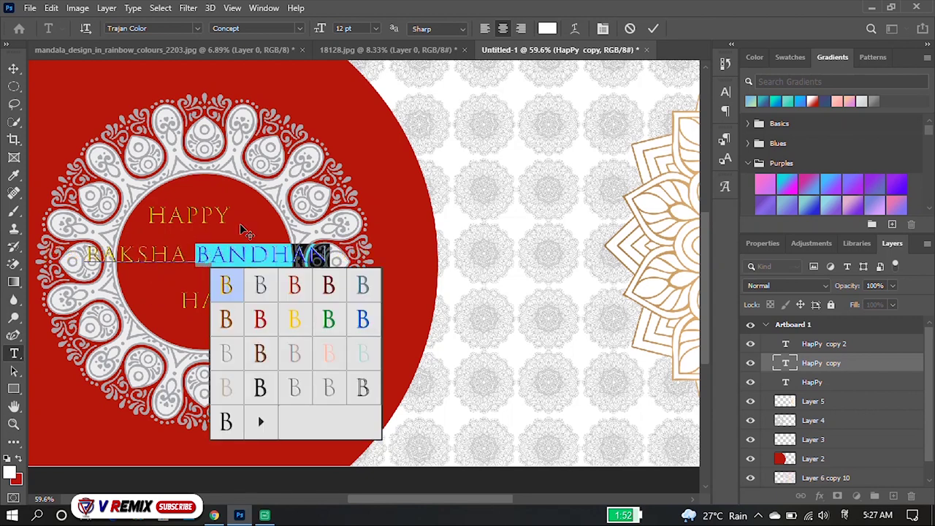
pyautogui.press('BackSpace')
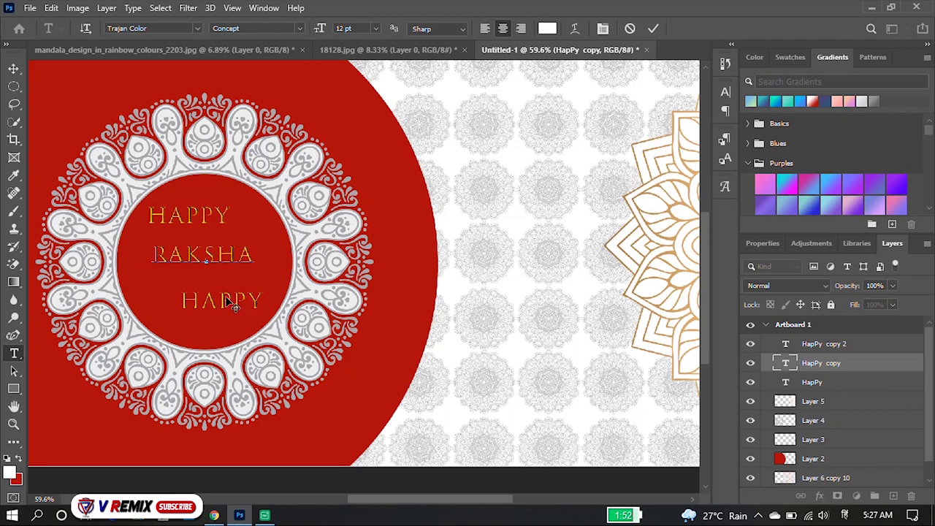
pyautogui.click(13, 68)
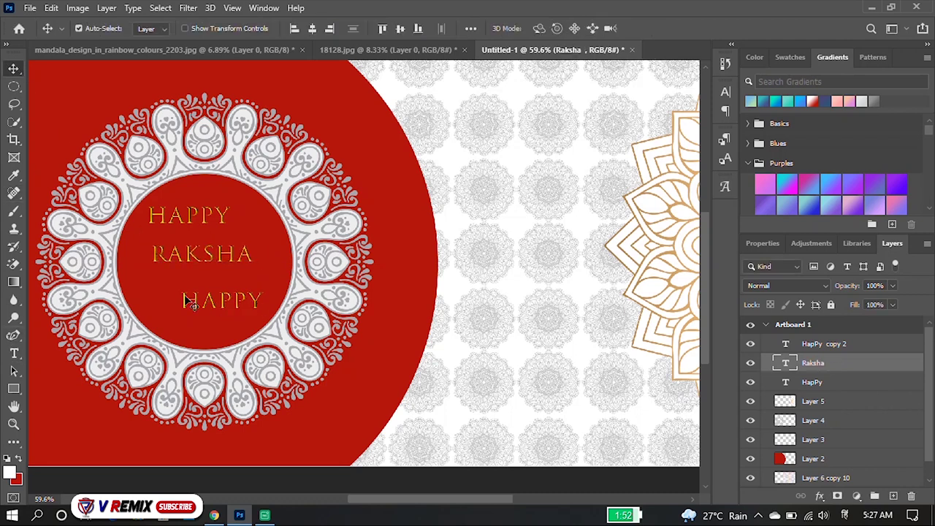
# Step: Change the lower HAPPY copy to read BANDHAN by pasting the greeting and trimming it
pyautogui.doubleClick(221, 302)
pyautogui.hotkey('ctrl', 'v')
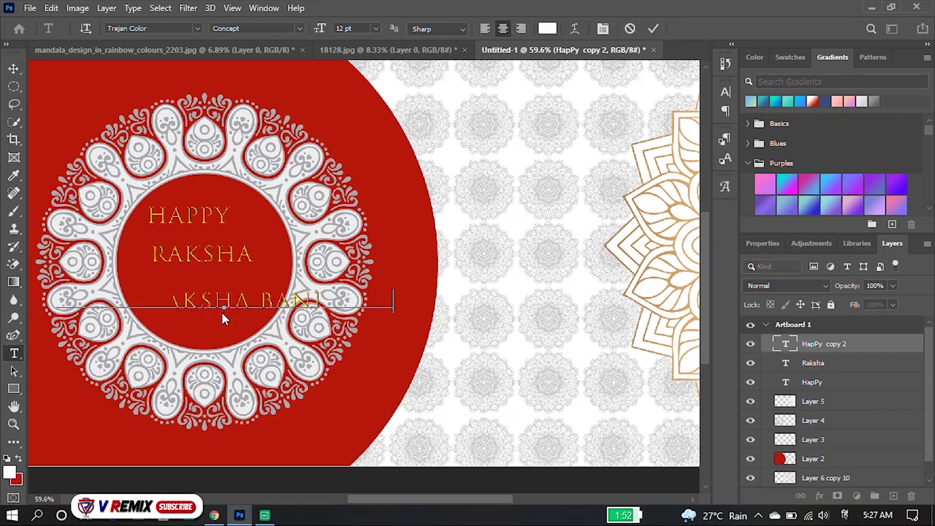
pyautogui.moveTo(248, 300); pyautogui.dragTo(22, 299)
pyautogui.press('BackSpace')
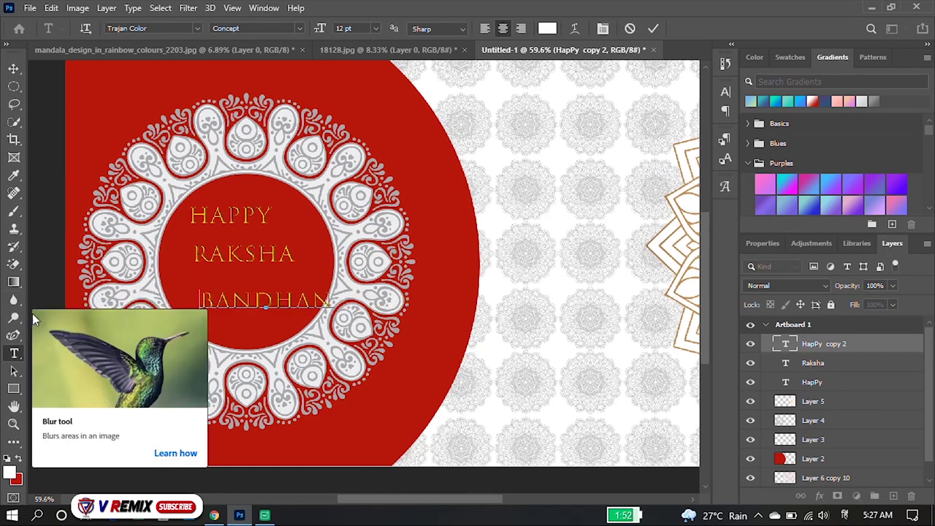
pyautogui.click(13, 68)
# Step: Centre HAPPY, RAKSHA and BANDHAN in the red circle and tighten their vertical spacing
pyautogui.scroll(2, 224, 313)
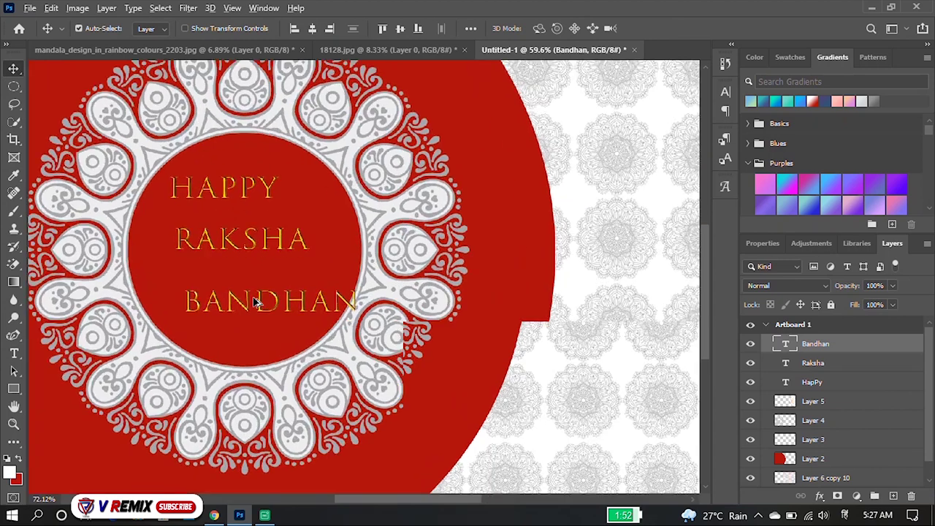
pyautogui.moveTo(238, 309)
pyautogui.mouseDown()
pyautogui.moveTo(221, 304)
pyautogui.moveTo(219, 312)
pyautogui.mouseUp()
pyautogui.moveTo(212, 248)
pyautogui.mouseDown()
pyautogui.moveTo(183, 259)
pyautogui.moveTo(227, 258)
pyautogui.mouseUp()
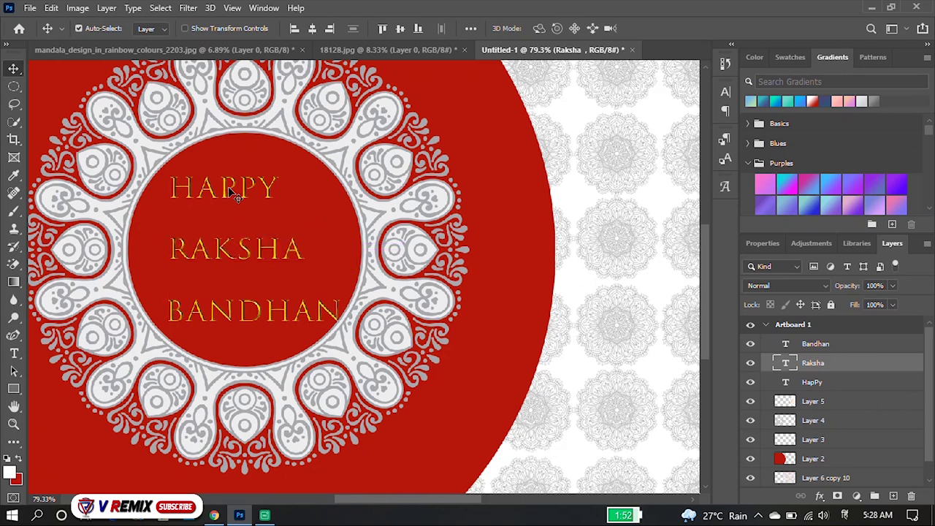
pyautogui.moveTo(230, 189); pyautogui.dragTo(252, 189)
pyautogui.moveTo(237, 266); pyautogui.dragTo(237, 256)
pyautogui.moveTo(246, 311); pyautogui.dragTo(239, 278)
pyautogui.moveTo(242, 184); pyautogui.dragTo(242, 198)
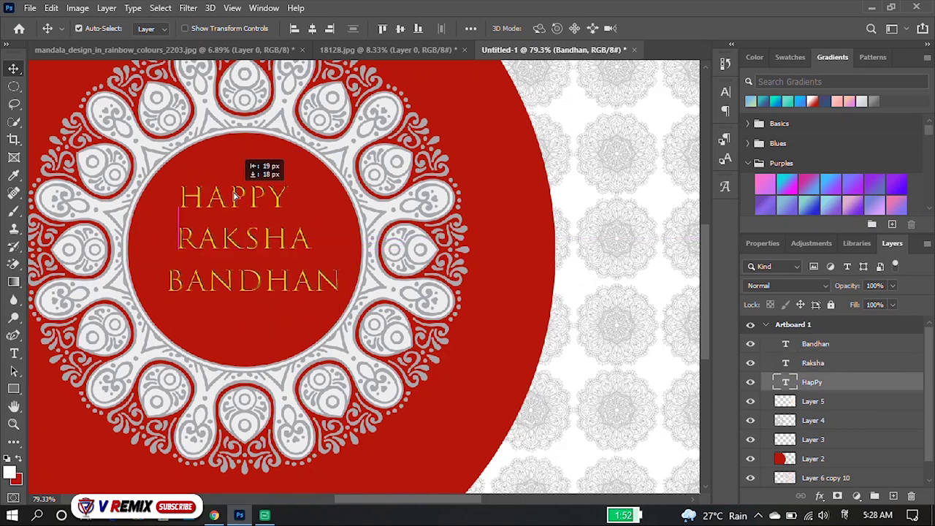
pyautogui.scroll(-2, 252, 283)
pyautogui.scroll(-1, 358, 300)
pyautogui.scroll(-1, 357, 314)
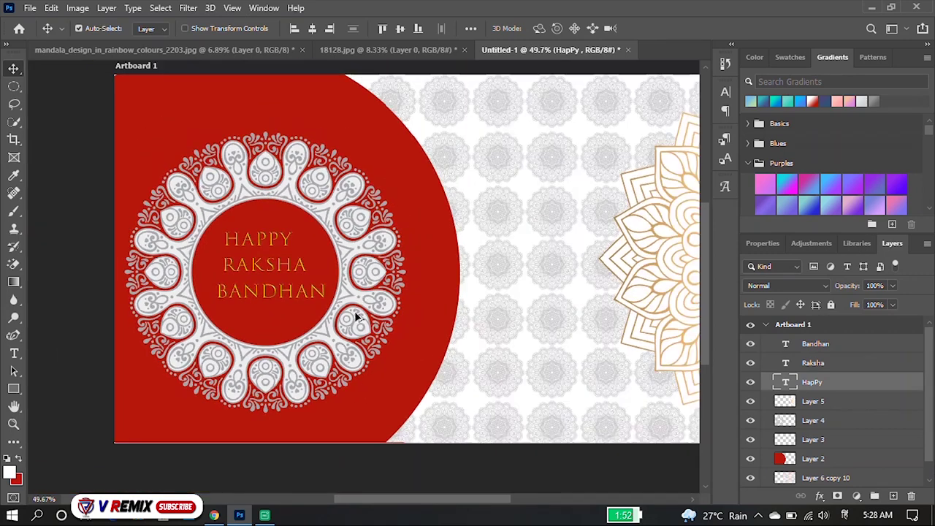
# Step: Give the HAPPY layer a drop shadow and a thin white stroke at 42% opacity
pyautogui.scroll(1, 304, 298)
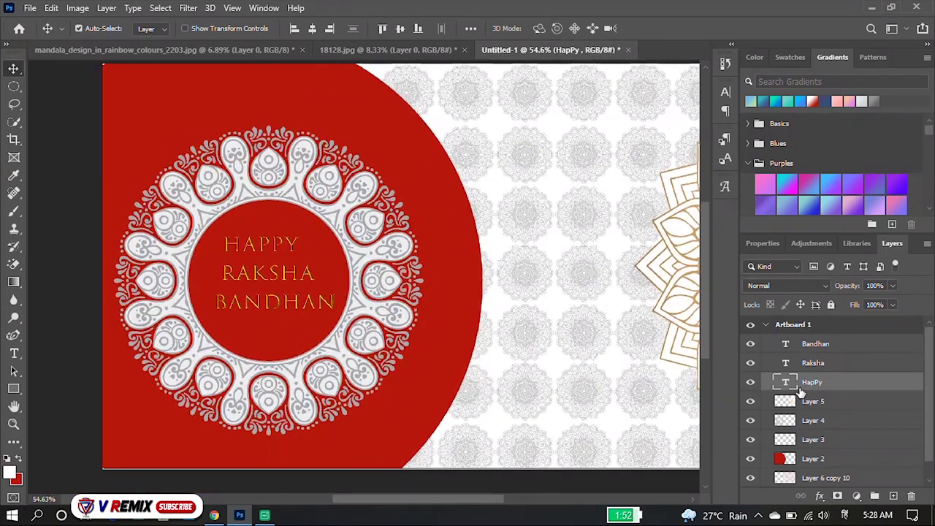
pyautogui.doubleClick(879, 386)
pyautogui.click(409, 385)
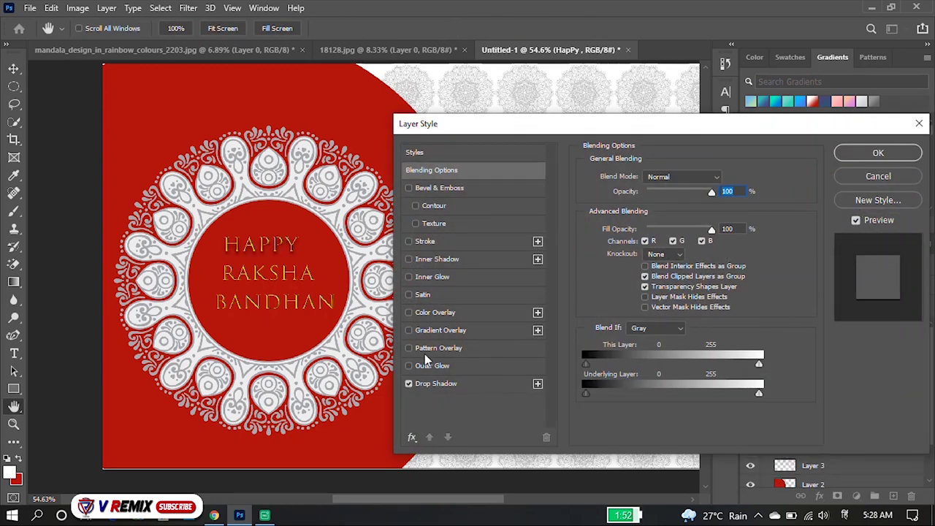
pyautogui.click(409, 365)
pyautogui.click(409, 365)
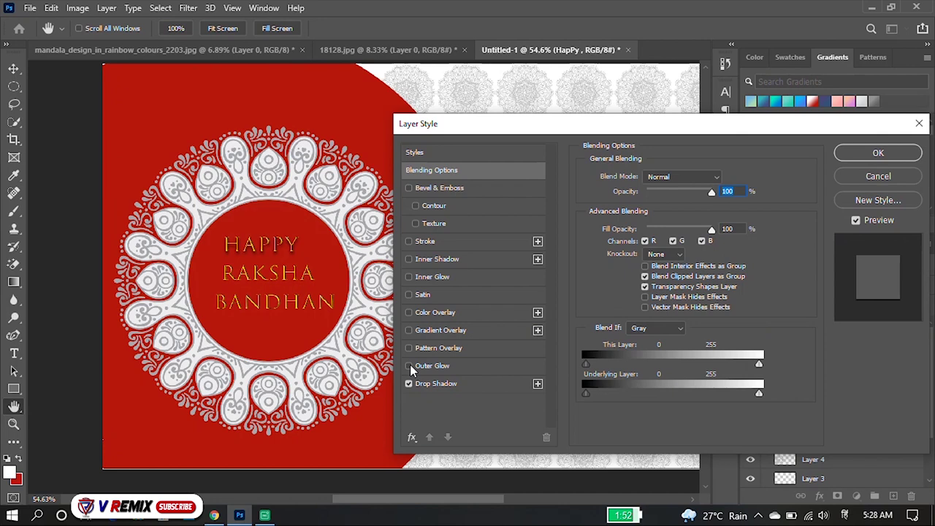
pyautogui.click(409, 242)
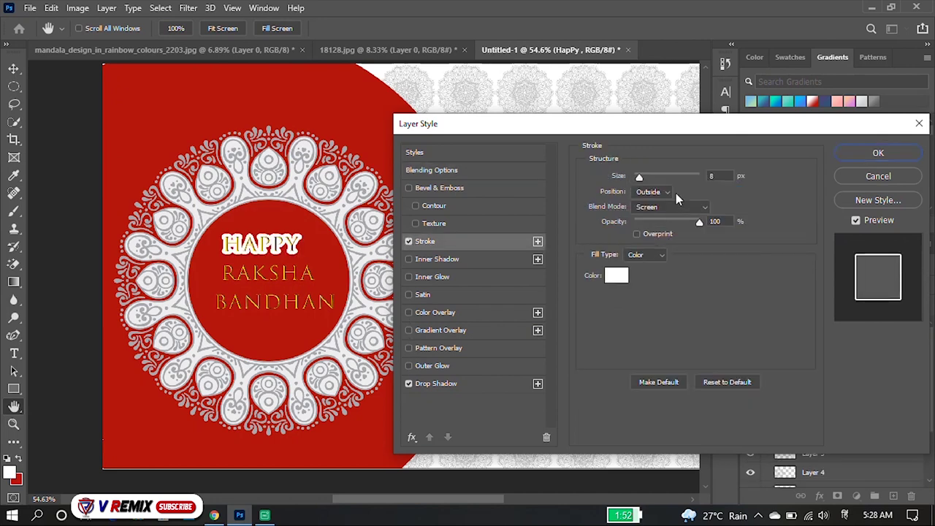
pyautogui.moveTo(640, 177); pyautogui.dragTo(633, 176)
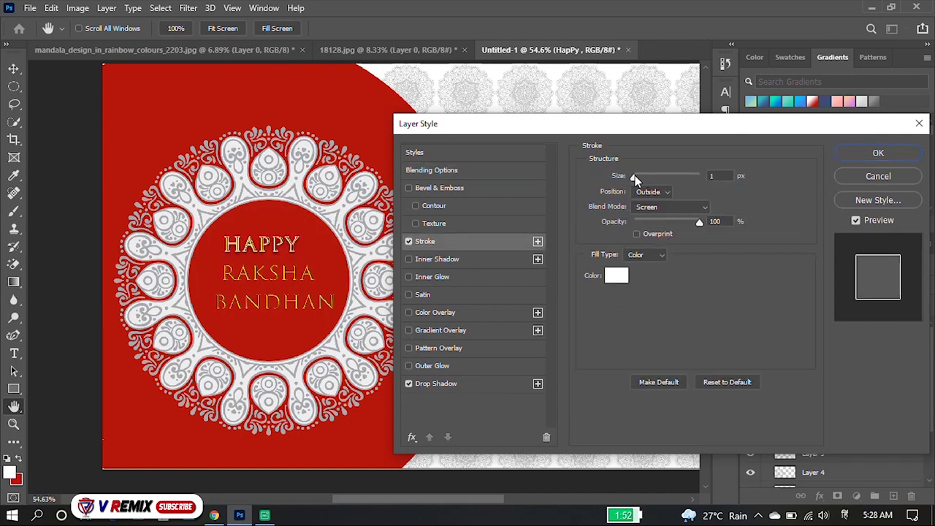
pyautogui.moveTo(699, 222); pyautogui.dragTo(662, 220)
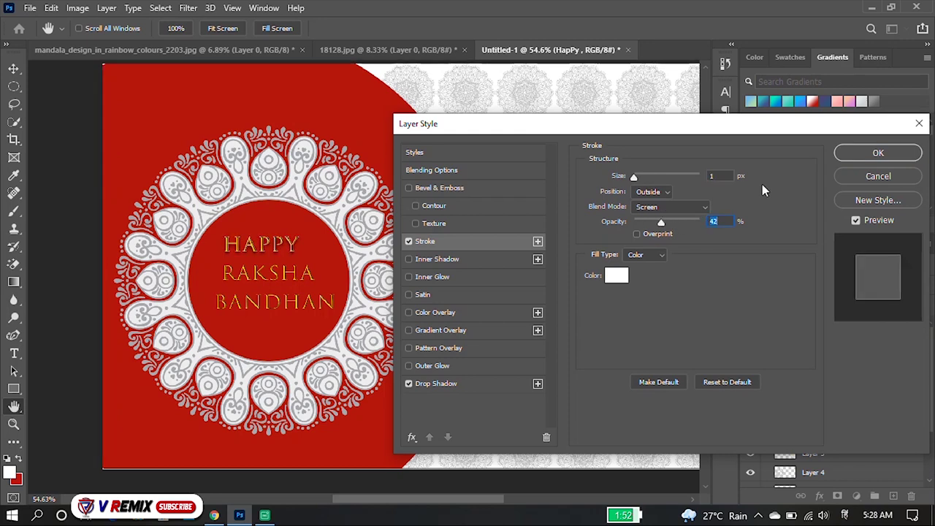
pyautogui.click(877, 153)
# Step: Copy HAPPY's effects onto the RAKSHA layer, then start a curved path on the mandala ring
pyautogui.moveTo(910, 385); pyautogui.dragTo(909, 343)
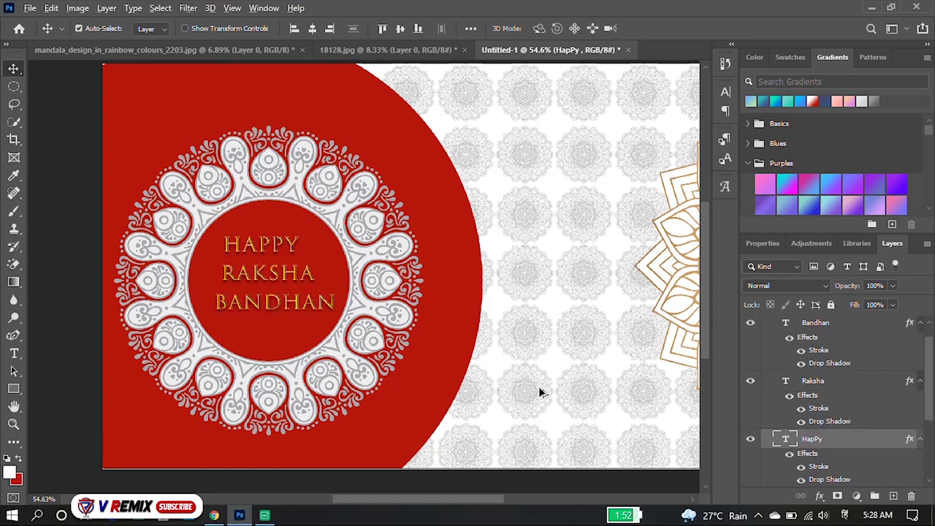
pyautogui.scroll(-3, 502, 371)
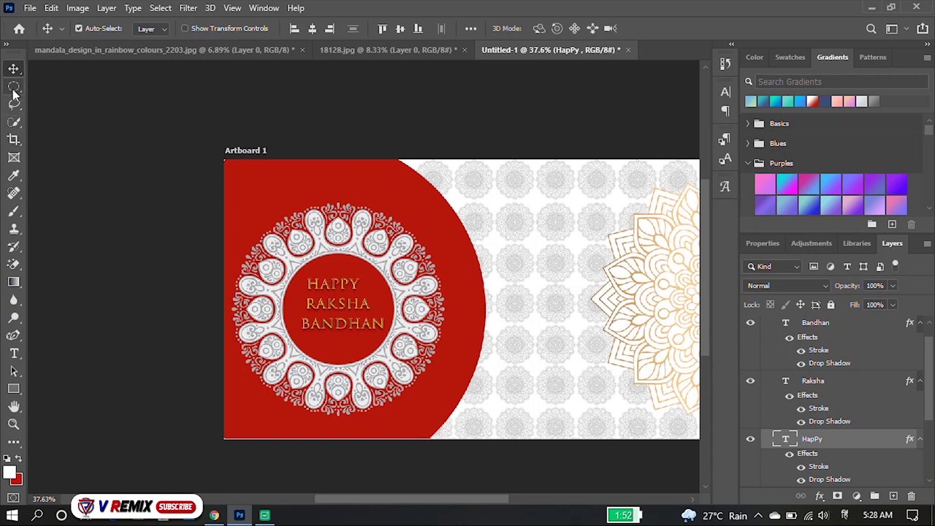
pyautogui.click(13, 335)
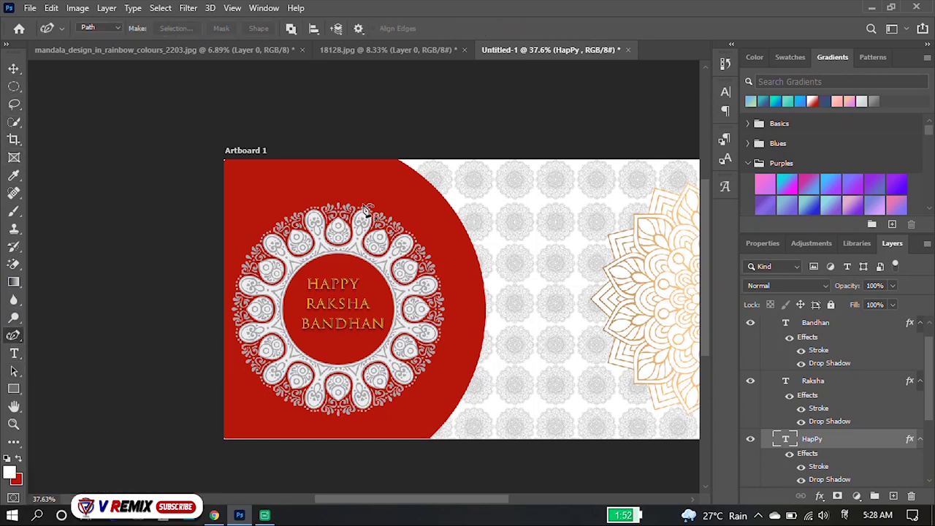
pyautogui.click(308, 98)
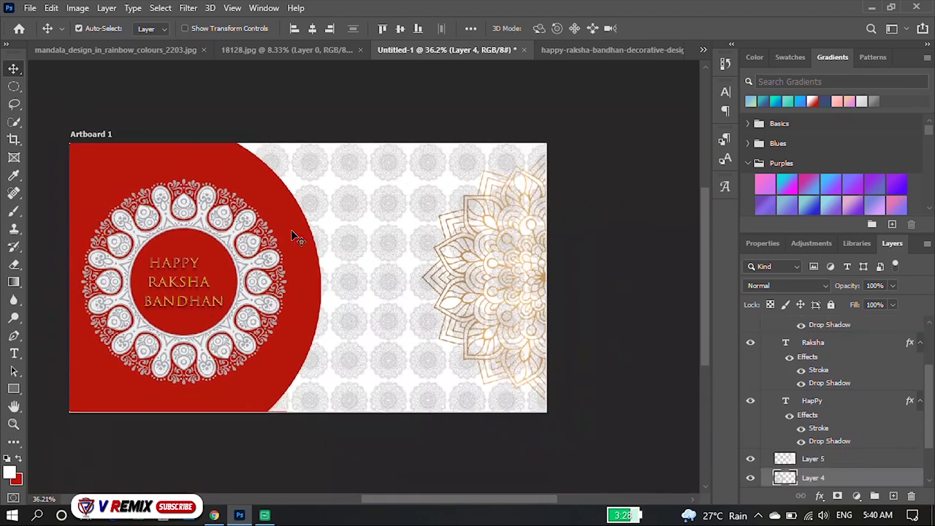
# Step: Set the mandala ring layer's blend mode to Divide
pyautogui.click(789, 286)
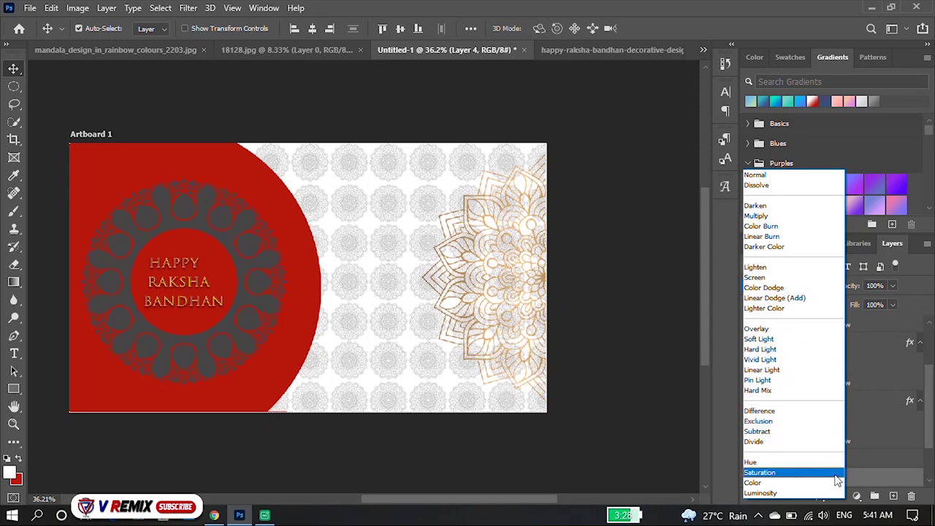
pyautogui.click(846, 444)
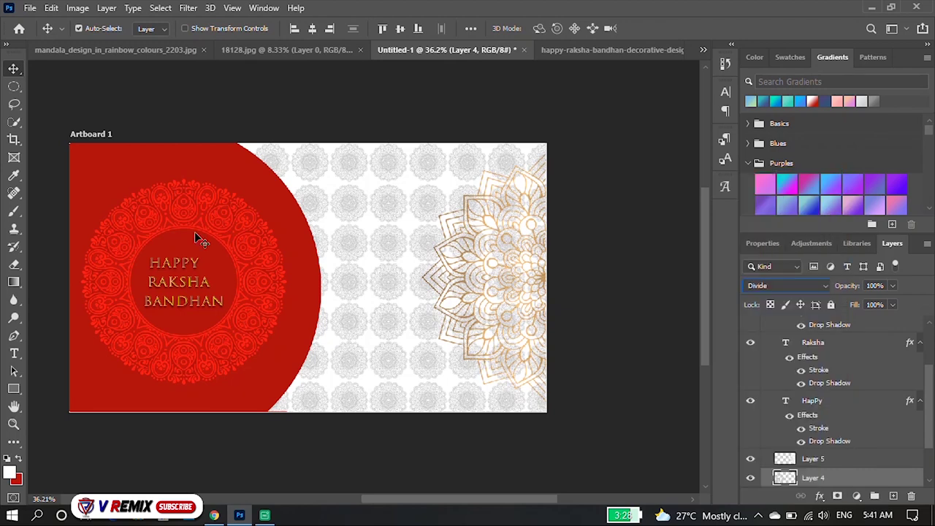
pyautogui.scroll(-2, 244, 241)
# Step: Place a small 12.80% mandala copy at the red corner, delete it, and select Layer 5
pyautogui.moveTo(267, 261); pyautogui.dragTo(252, 342)
pyautogui.hotkey('ctrl', 't')
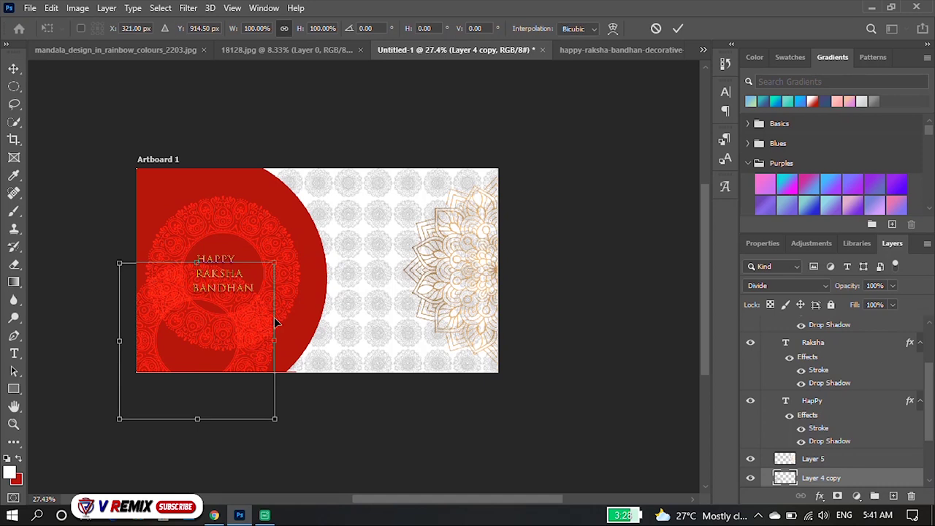
pyautogui.moveTo(276, 261)
pyautogui.mouseDown()
pyautogui.moveTo(170, 433)
pyautogui.moveTo(139, 418)
pyautogui.moveTo(159, 190)
pyautogui.mouseUp()
pyautogui.scroll(1, 175, 201)
pyautogui.scroll(2, 193, 208)
pyautogui.scroll(2, 214, 220)
pyautogui.hotkey('alt', 'space')
pyautogui.press('Escape')
pyautogui.press('Return')
pyautogui.press('Delete')
pyautogui.scroll(-1, 190, 141)
pyautogui.scroll(-2, 460, 318)
pyautogui.click(464, 285)
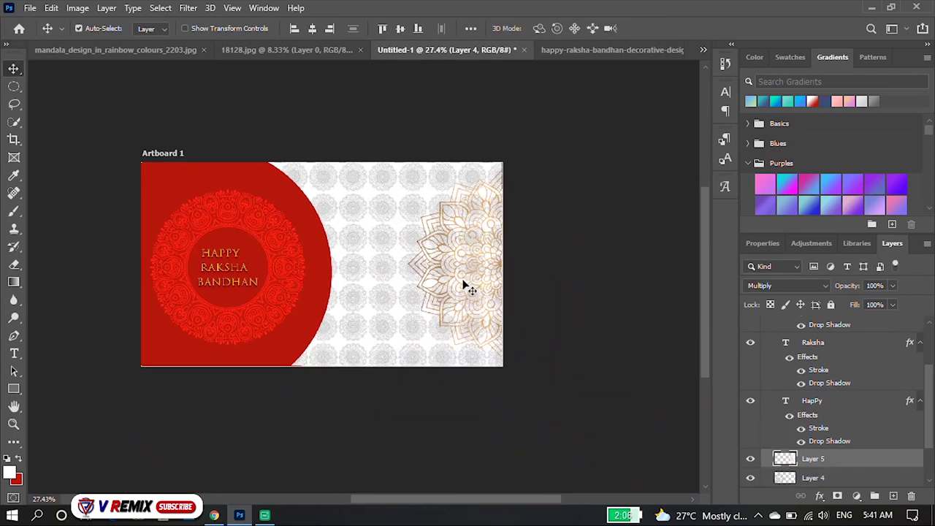
# Step: Drag the golden half-mandala from 18128.jpg into the Untitled-1 banner artboard as Layer 7
pyautogui.click(548, 50)
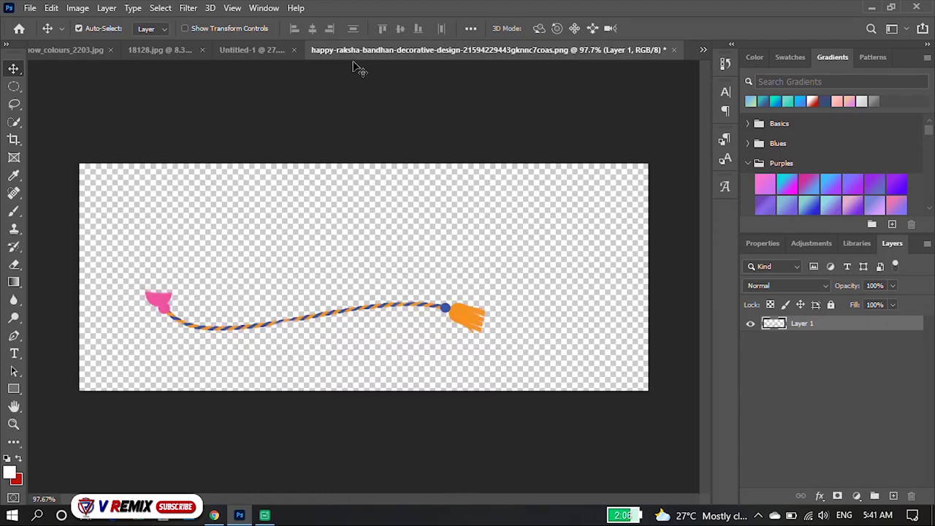
pyautogui.click(395, 49)
pyautogui.click(175, 50)
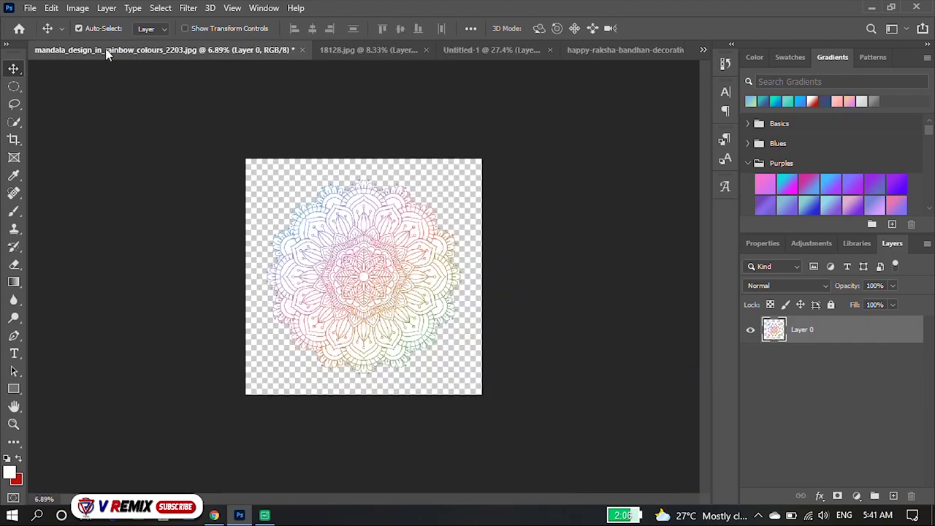
pyautogui.click(383, 51)
pyautogui.moveTo(474, 290); pyautogui.dragTo(211, 189)
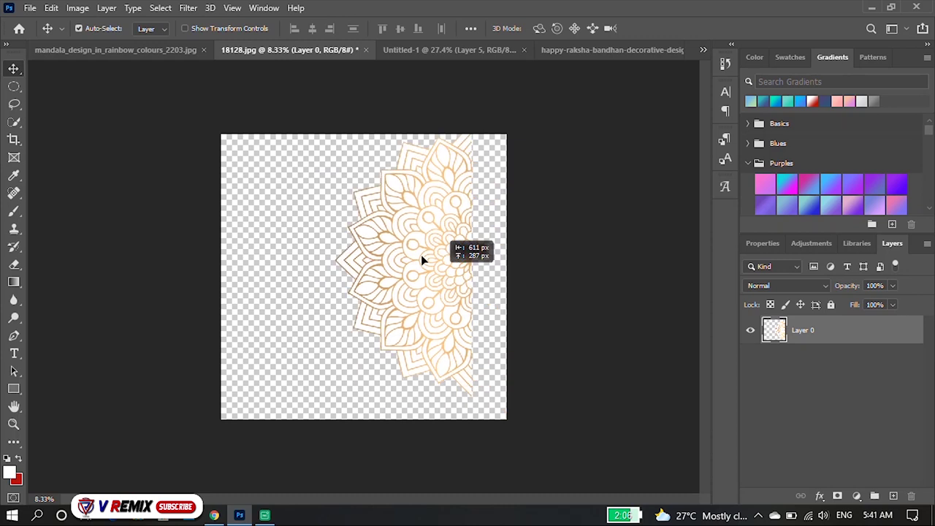
pyautogui.moveTo(463, 48); pyautogui.dragTo(489, 57)
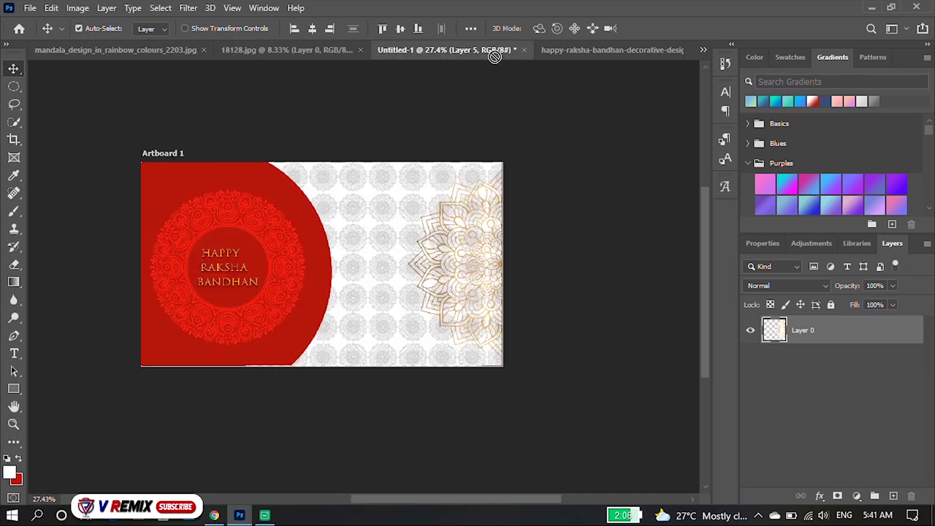
pyautogui.moveTo(133, 178); pyautogui.dragTo(154, 186)
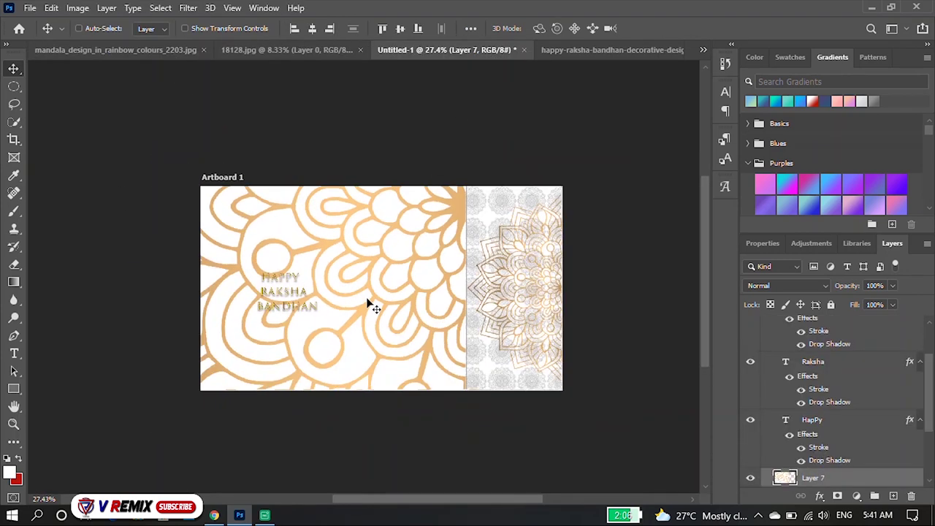
# Step: Scale the golden mandala to 24.44% and place it on the red half-circle's right edge
pyautogui.hotkey('ctrl', 't')
pyautogui.scroll(-4, 470, 238)
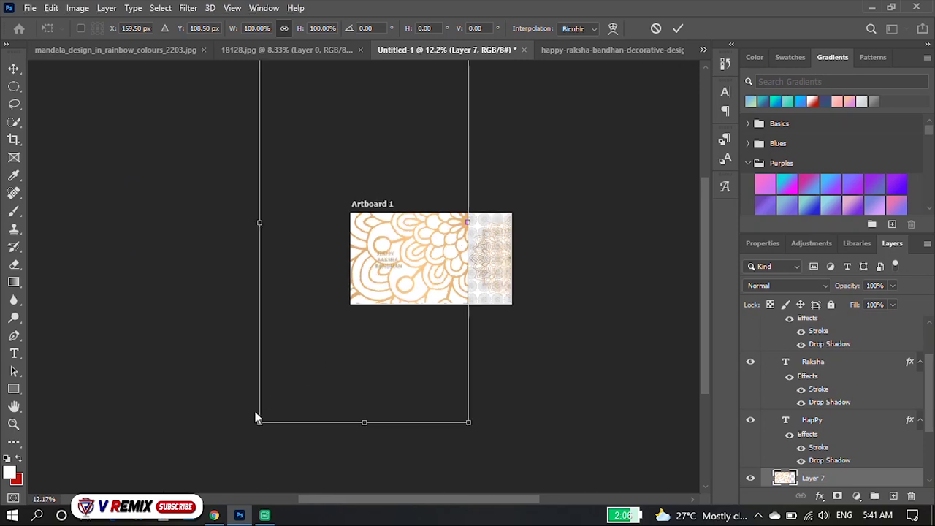
pyautogui.moveTo(259, 422); pyautogui.dragTo(417, 119)
pyautogui.moveTo(450, 91); pyautogui.dragTo(336, 298)
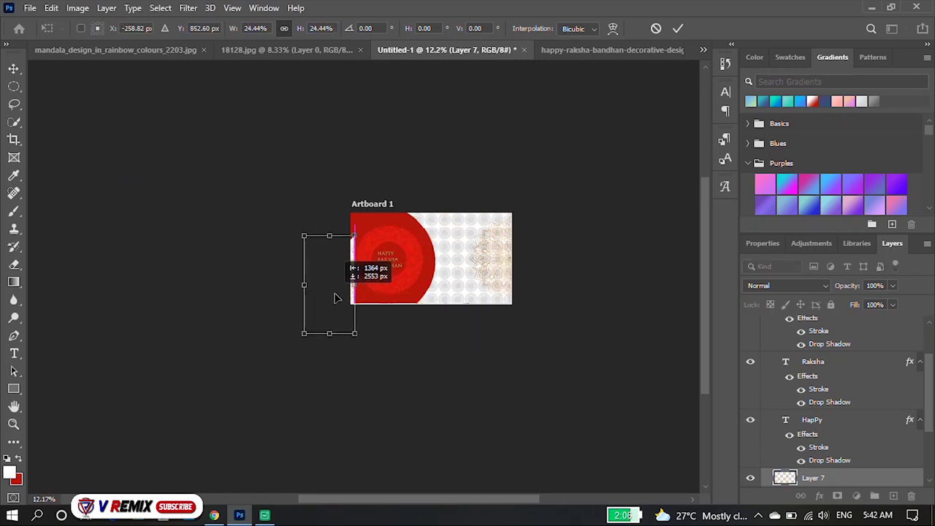
pyautogui.scroll(3, 358, 259)
pyautogui.scroll(3, 365, 251)
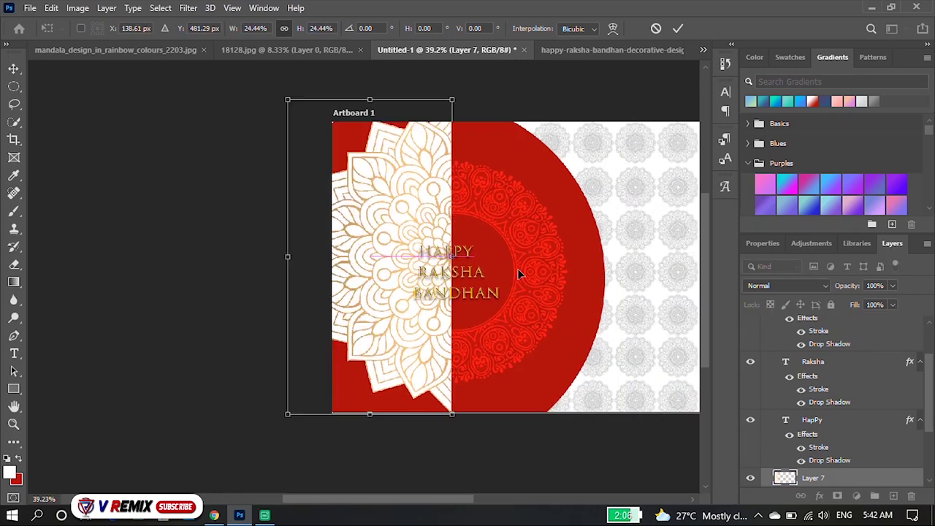
pyautogui.moveTo(422, 255); pyautogui.dragTo(574, 254)
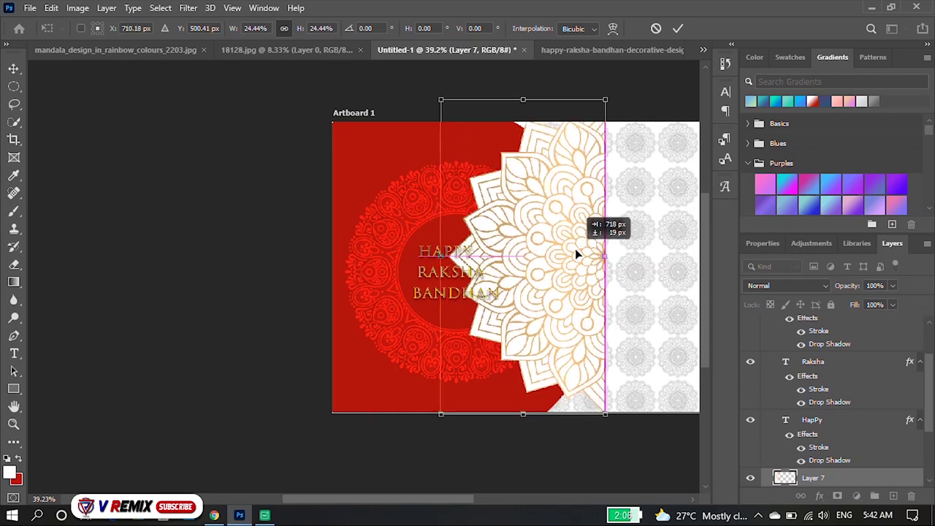
pyautogui.moveTo(574, 249)
pyautogui.mouseDown()
pyautogui.moveTo(475, 252)
pyautogui.moveTo(577, 257)
pyautogui.mouseUp()
pyautogui.scroll(-2, 865, 402)
pyautogui.scroll(-1, 862, 414)
pyautogui.press('Return')
# Step: Move Layer 7 below Layer 4 and clip it to the red half-circle
pyautogui.hotkey('ctrl', '[')
pyautogui.hotkey('ctrl', '[')
pyautogui.rightClick(847, 430)
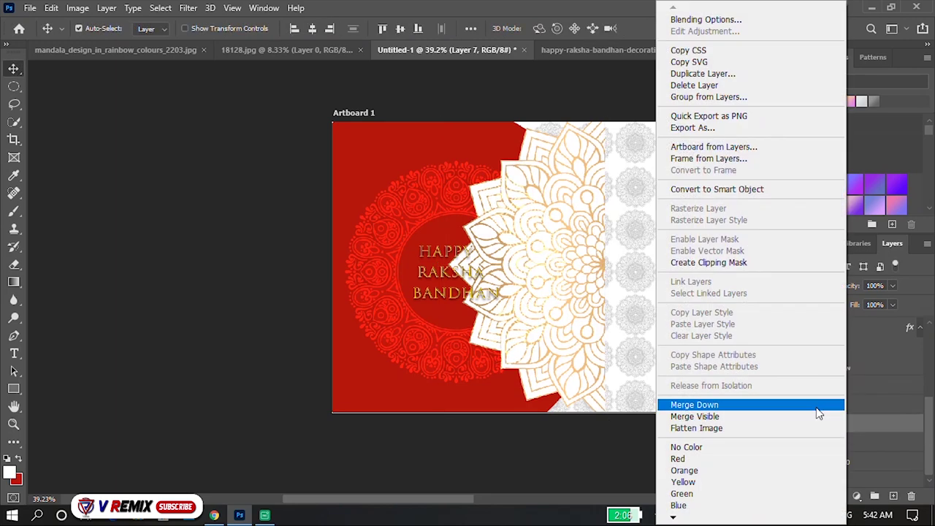
pyautogui.click(718, 261)
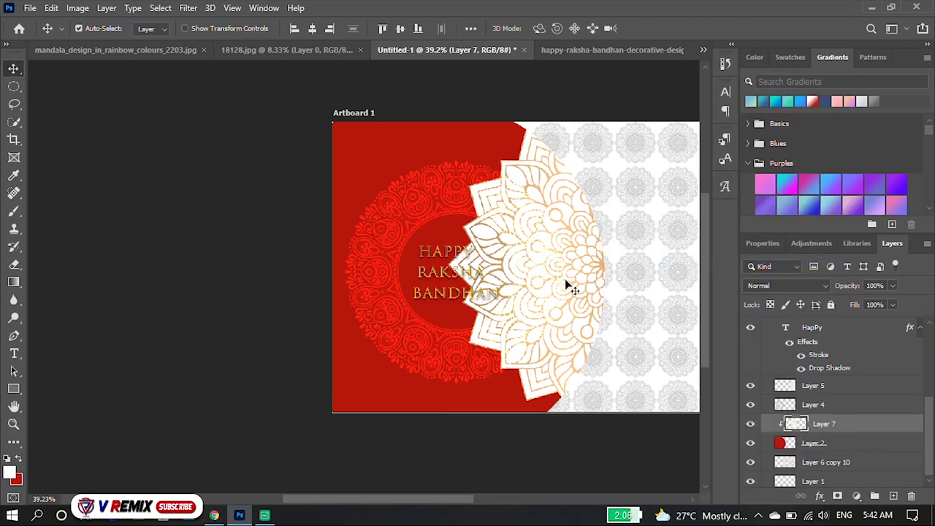
# Step: Set Layer 7 to Divide blending and move the faint mandala toward the upper left
pyautogui.click(789, 285)
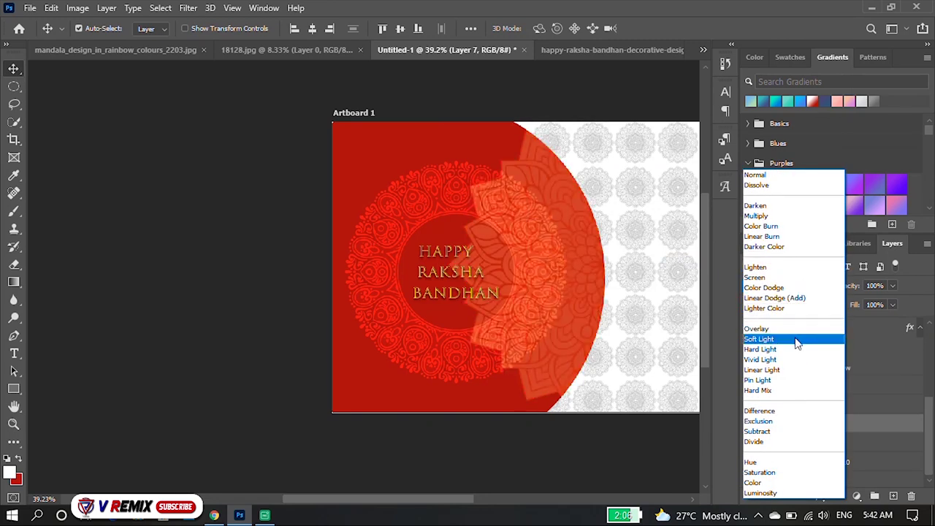
pyautogui.click(795, 441)
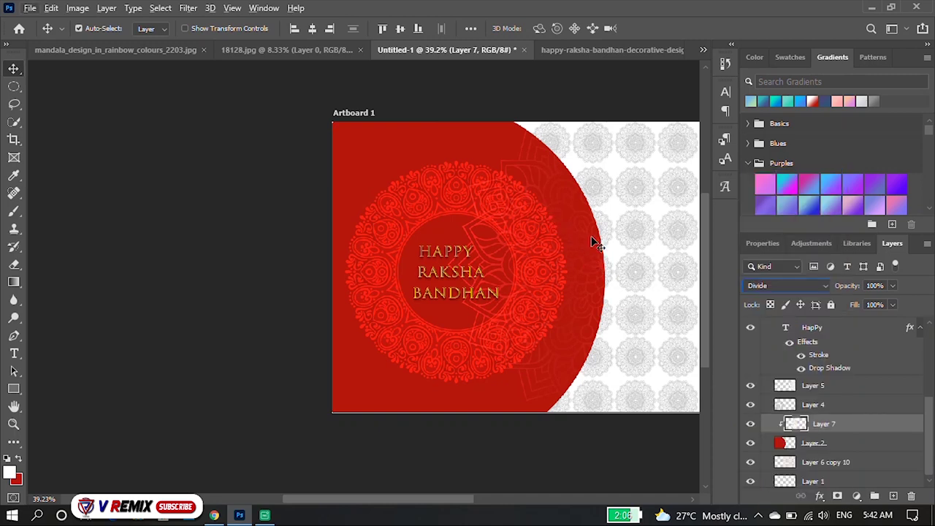
pyautogui.moveTo(584, 282); pyautogui.dragTo(363, 181)
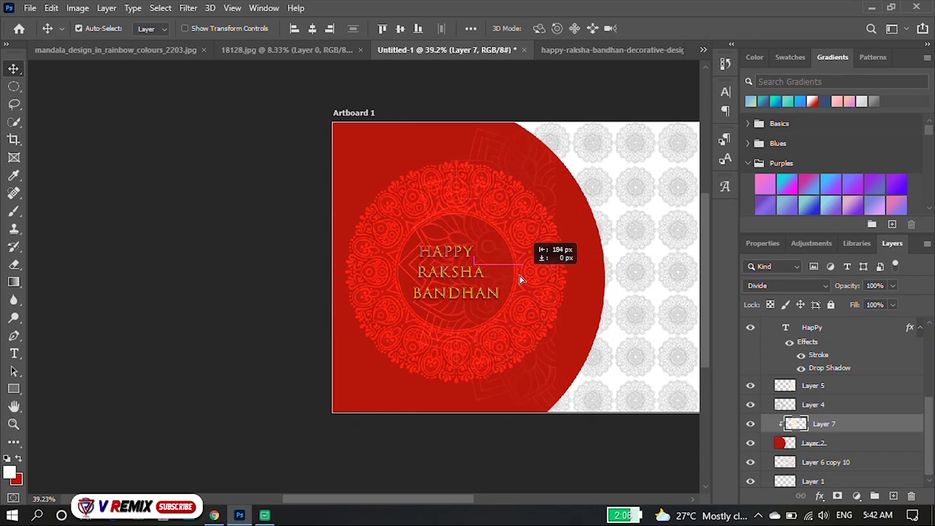
# Step: Flip the mandala horizontally, shrink it, rotate it about 133°, and move it to the bottom-left corner
pyautogui.hotkey('ctrl', 't')
pyautogui.rightClick(362, 169)
pyautogui.click(425, 396)
pyautogui.moveTo(338, 214); pyautogui.dragTo(382, 176)
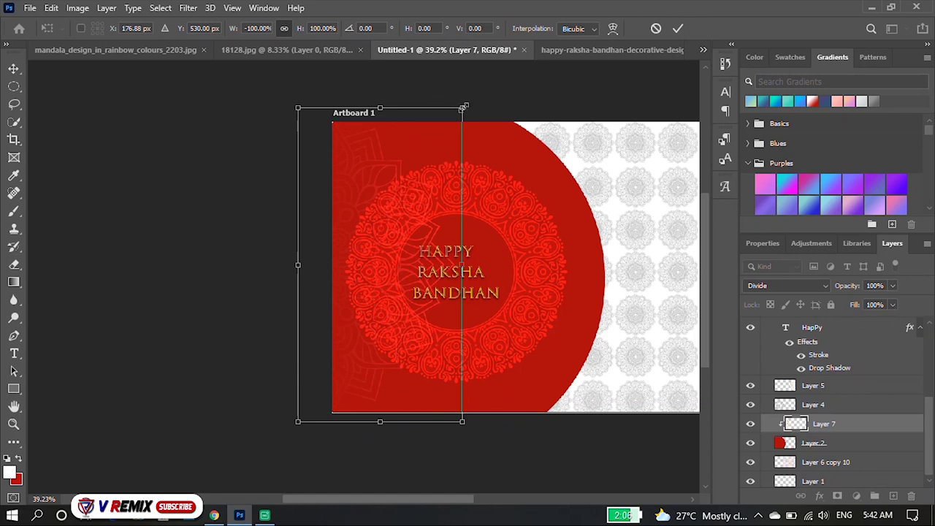
pyautogui.moveTo(464, 108); pyautogui.dragTo(382, 299)
pyautogui.moveTo(381, 356); pyautogui.dragTo(467, 377)
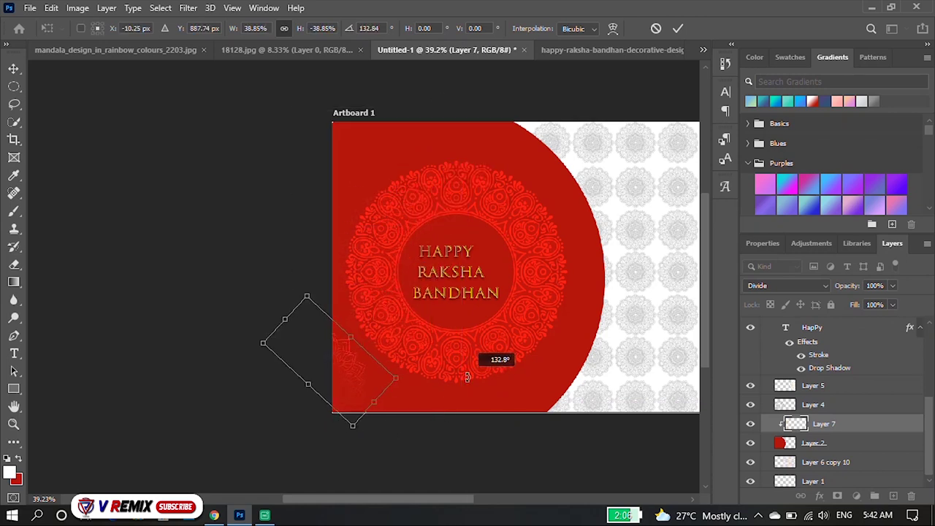
pyautogui.moveTo(355, 378); pyautogui.dragTo(363, 400)
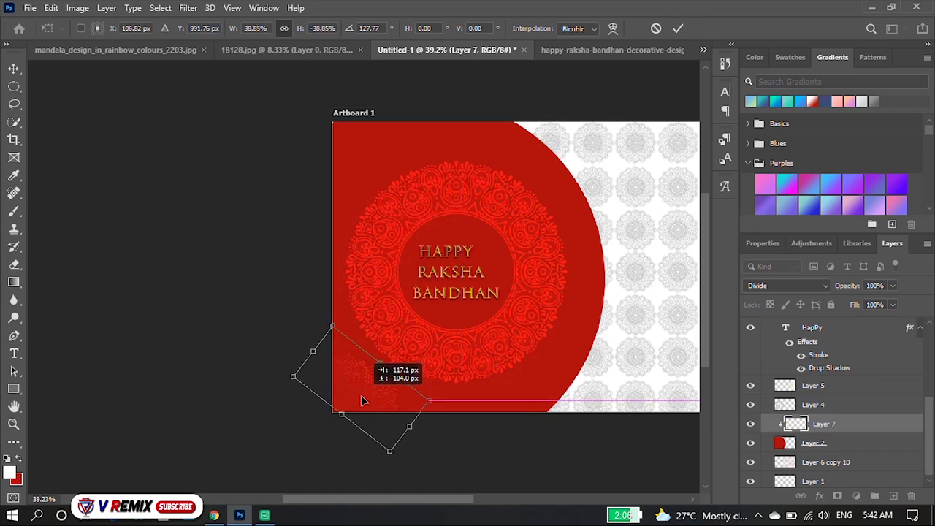
# Step: Fine-tune the bottom-left mandala to about 49% size and commit the transform
pyautogui.scroll(4, 361, 395)
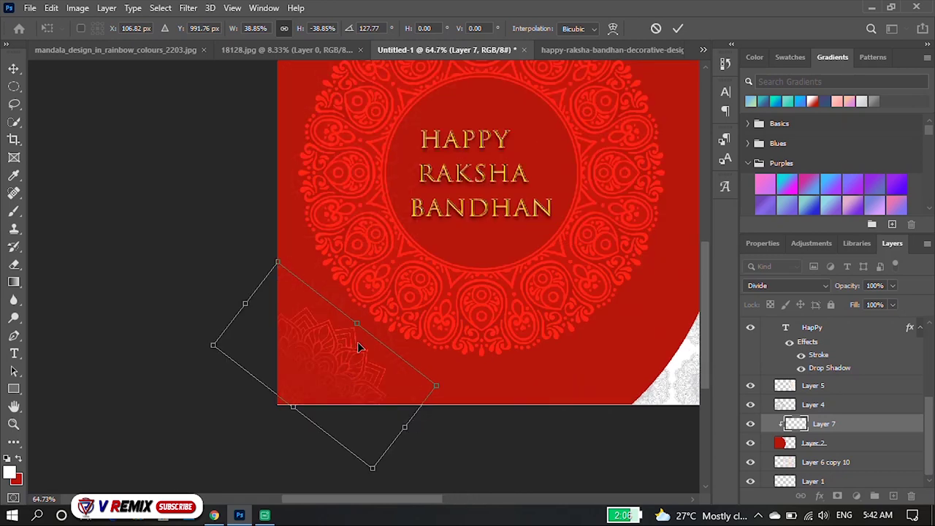
pyautogui.moveTo(358, 348); pyautogui.dragTo(367, 332)
pyautogui.moveTo(444, 369)
pyautogui.mouseDown()
pyautogui.moveTo(547, 348)
pyautogui.moveTo(501, 380)
pyautogui.mouseUp()
pyautogui.moveTo(377, 372); pyautogui.dragTo(373, 374)
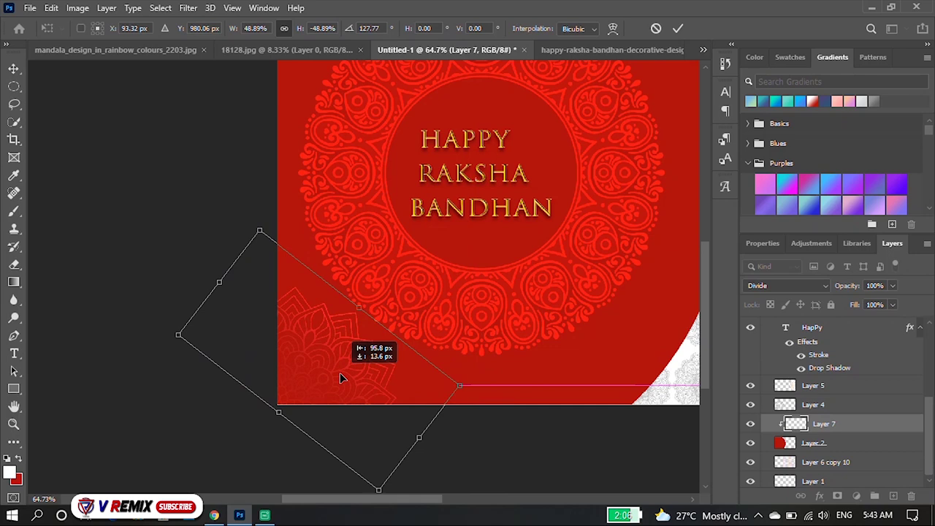
pyautogui.moveTo(340, 372); pyautogui.dragTo(339, 372)
pyautogui.press('Return')
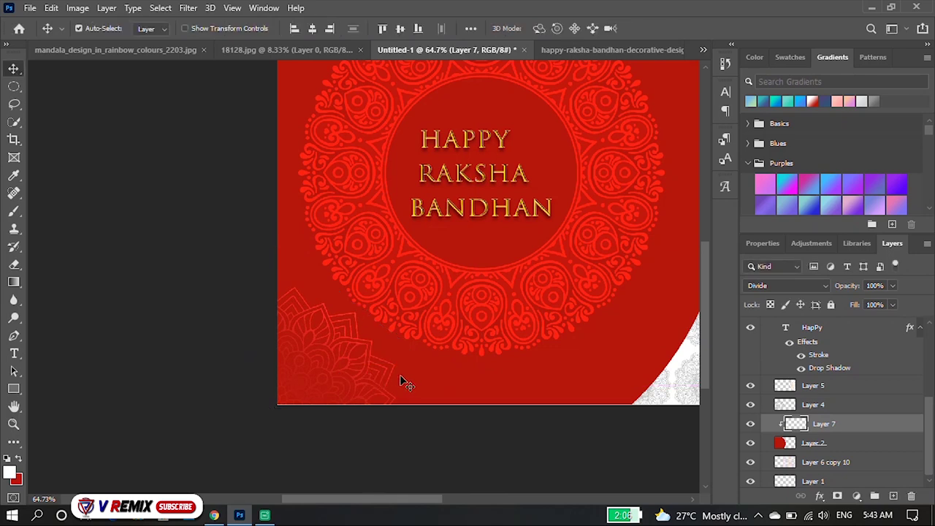
# Step: Alt-drag a copy of the corner mandala up to the top-left corner
pyautogui.scroll(-2, 357, 387)
pyautogui.moveTo(353, 380); pyautogui.dragTo(336, 128)
pyautogui.scroll(2, 358, 219)
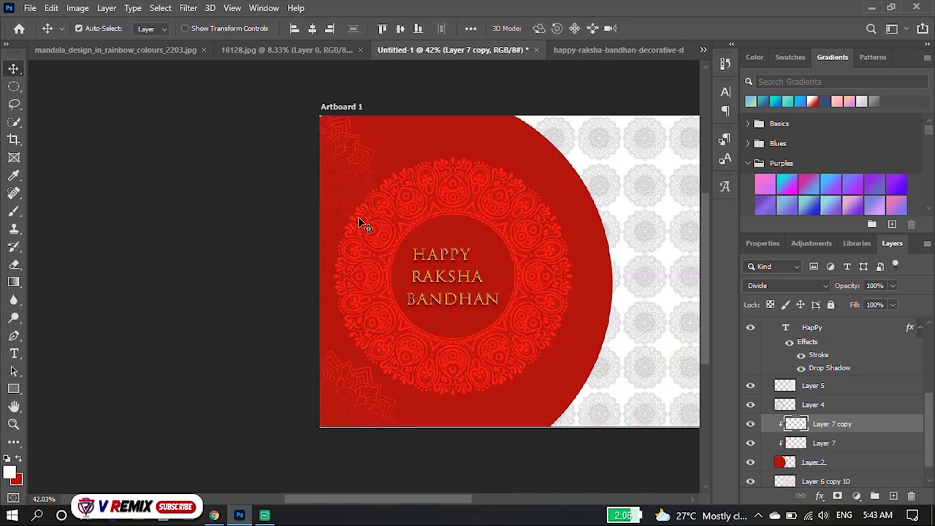
# Step: Rotate Layer 7 copy about 112°, fit it into the top-left corner, and deselect
pyautogui.hotkey('ctrl', 't')
pyautogui.moveTo(403, 158); pyautogui.dragTo(434, 271)
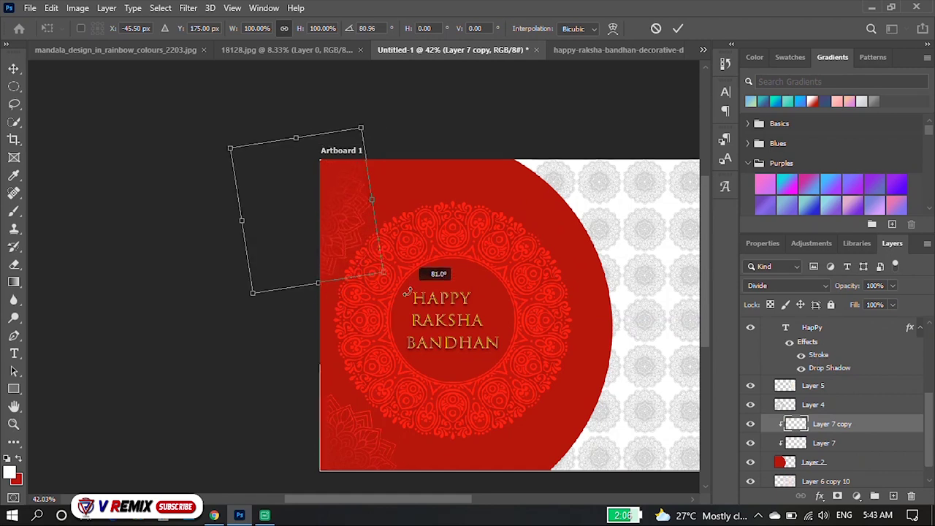
pyautogui.moveTo(344, 224)
pyautogui.mouseDown()
pyautogui.moveTo(410, 188)
pyautogui.moveTo(371, 195)
pyautogui.mouseUp()
pyautogui.moveTo(343, 109)
pyautogui.mouseDown()
pyautogui.moveTo(443, 108)
pyautogui.moveTo(479, 121)
pyautogui.mouseUp()
pyautogui.moveTo(352, 194); pyautogui.dragTo(367, 200)
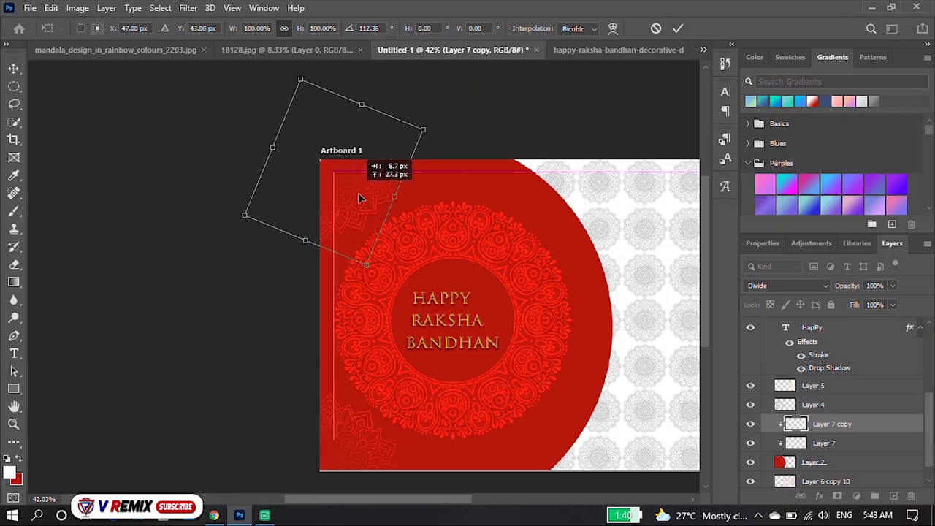
pyautogui.press('Return')
pyautogui.click(468, 119)
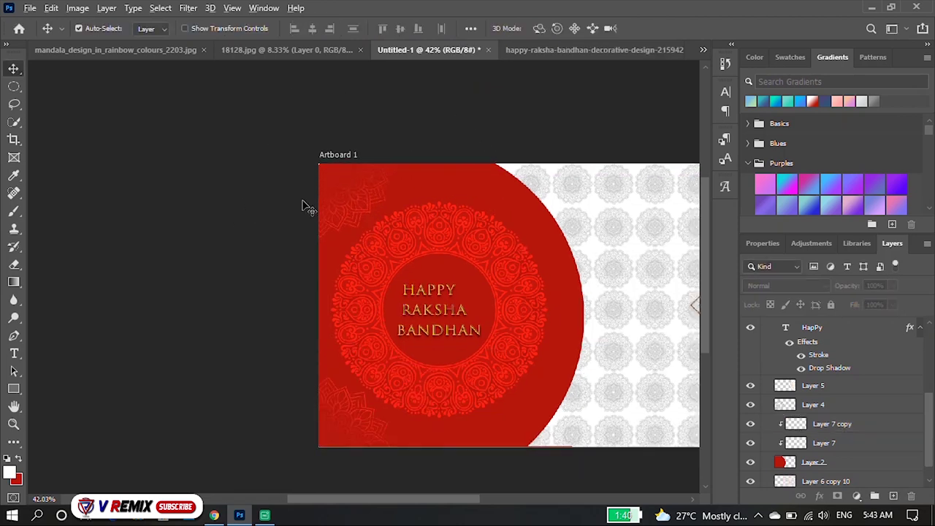
pyautogui.scroll(-2, 271, 255)
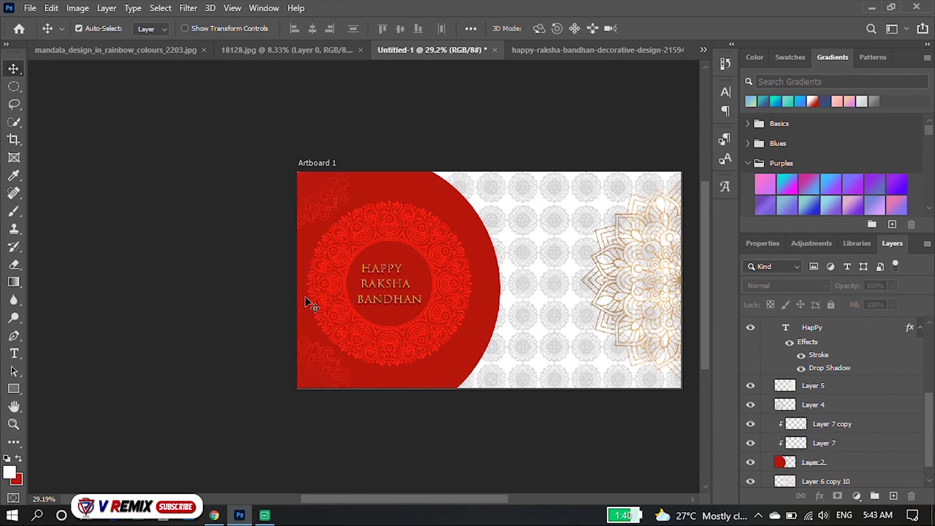
pyautogui.scroll(2, 668, 278)
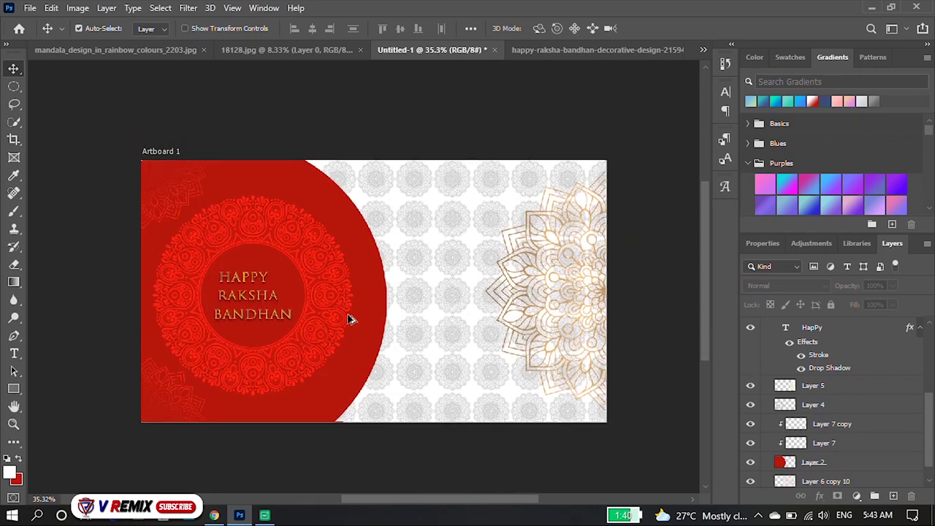
pyautogui.scroll(1, 349, 312)
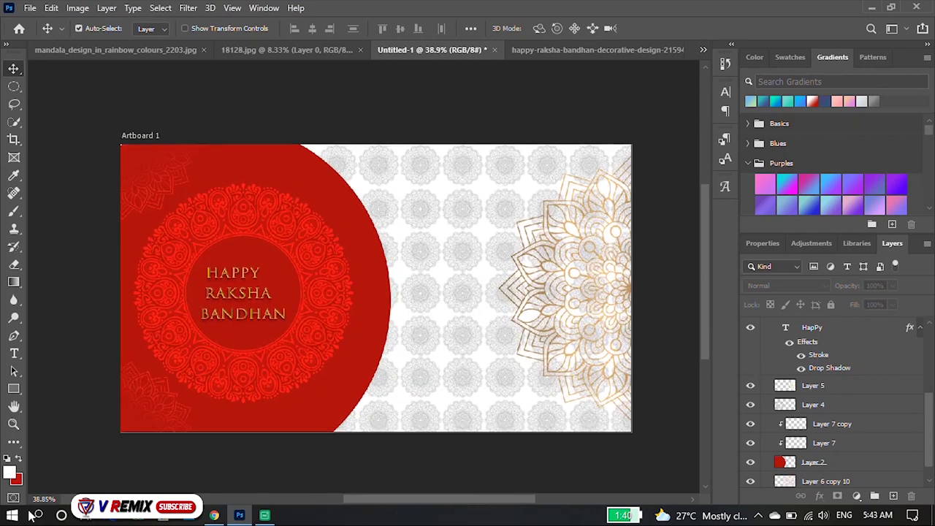